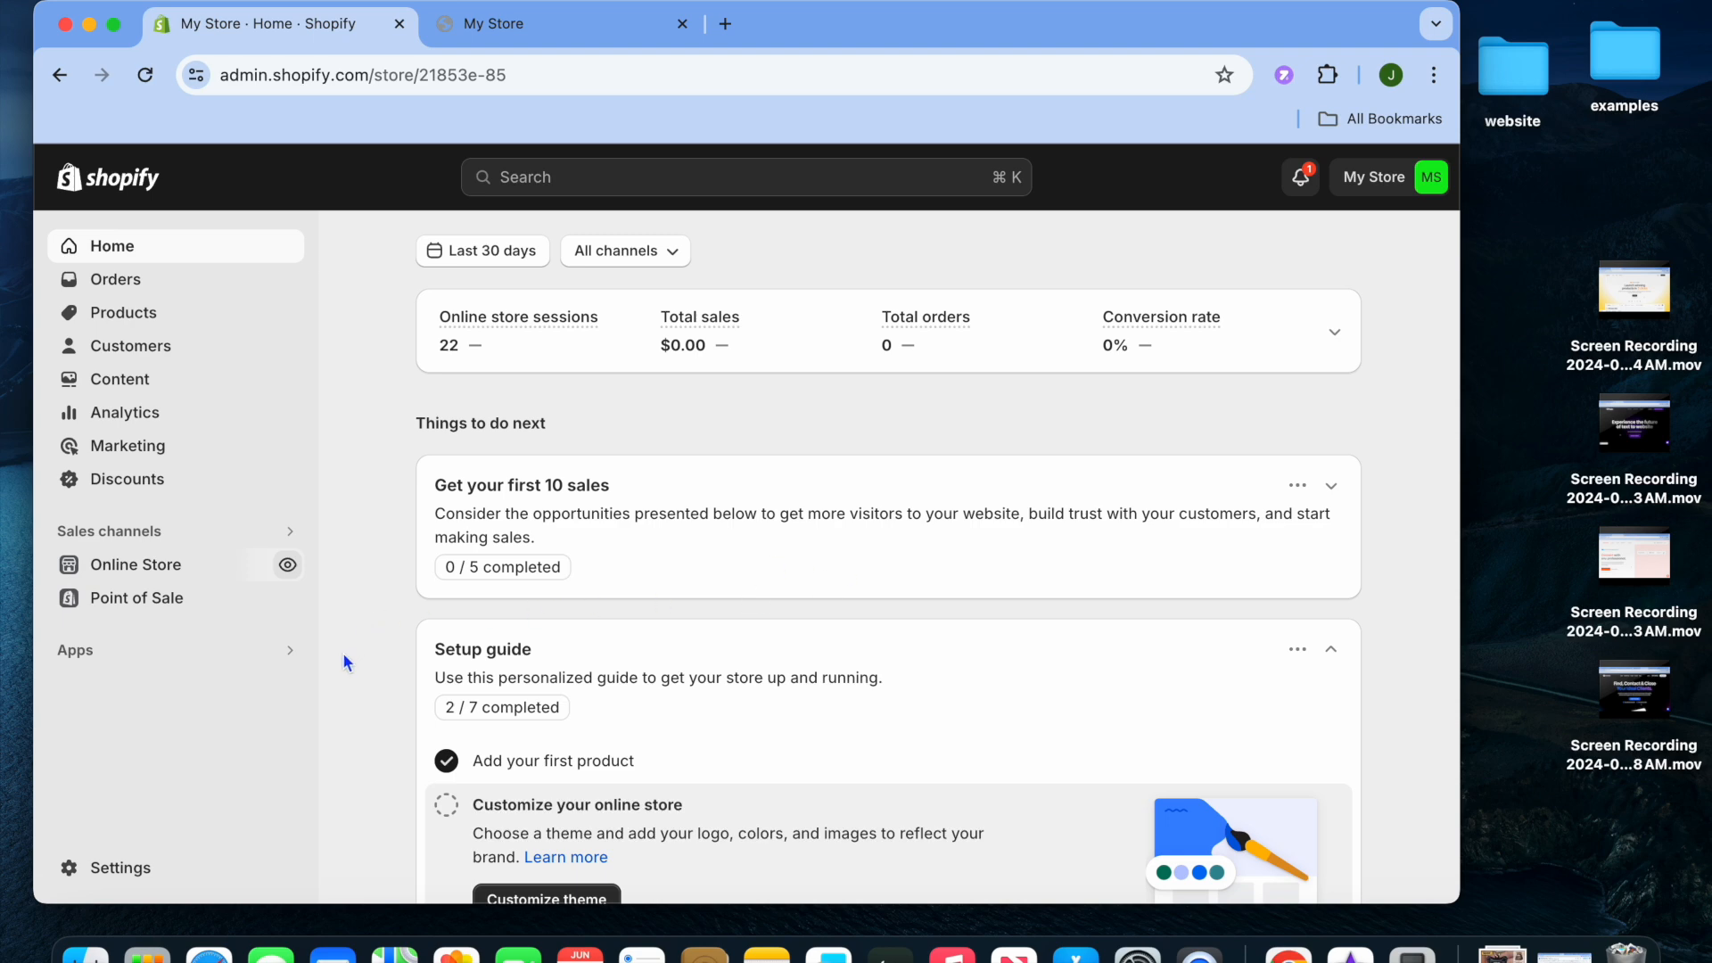
Open the store's domain settings and start connecting an existing domain.
click(103, 867)
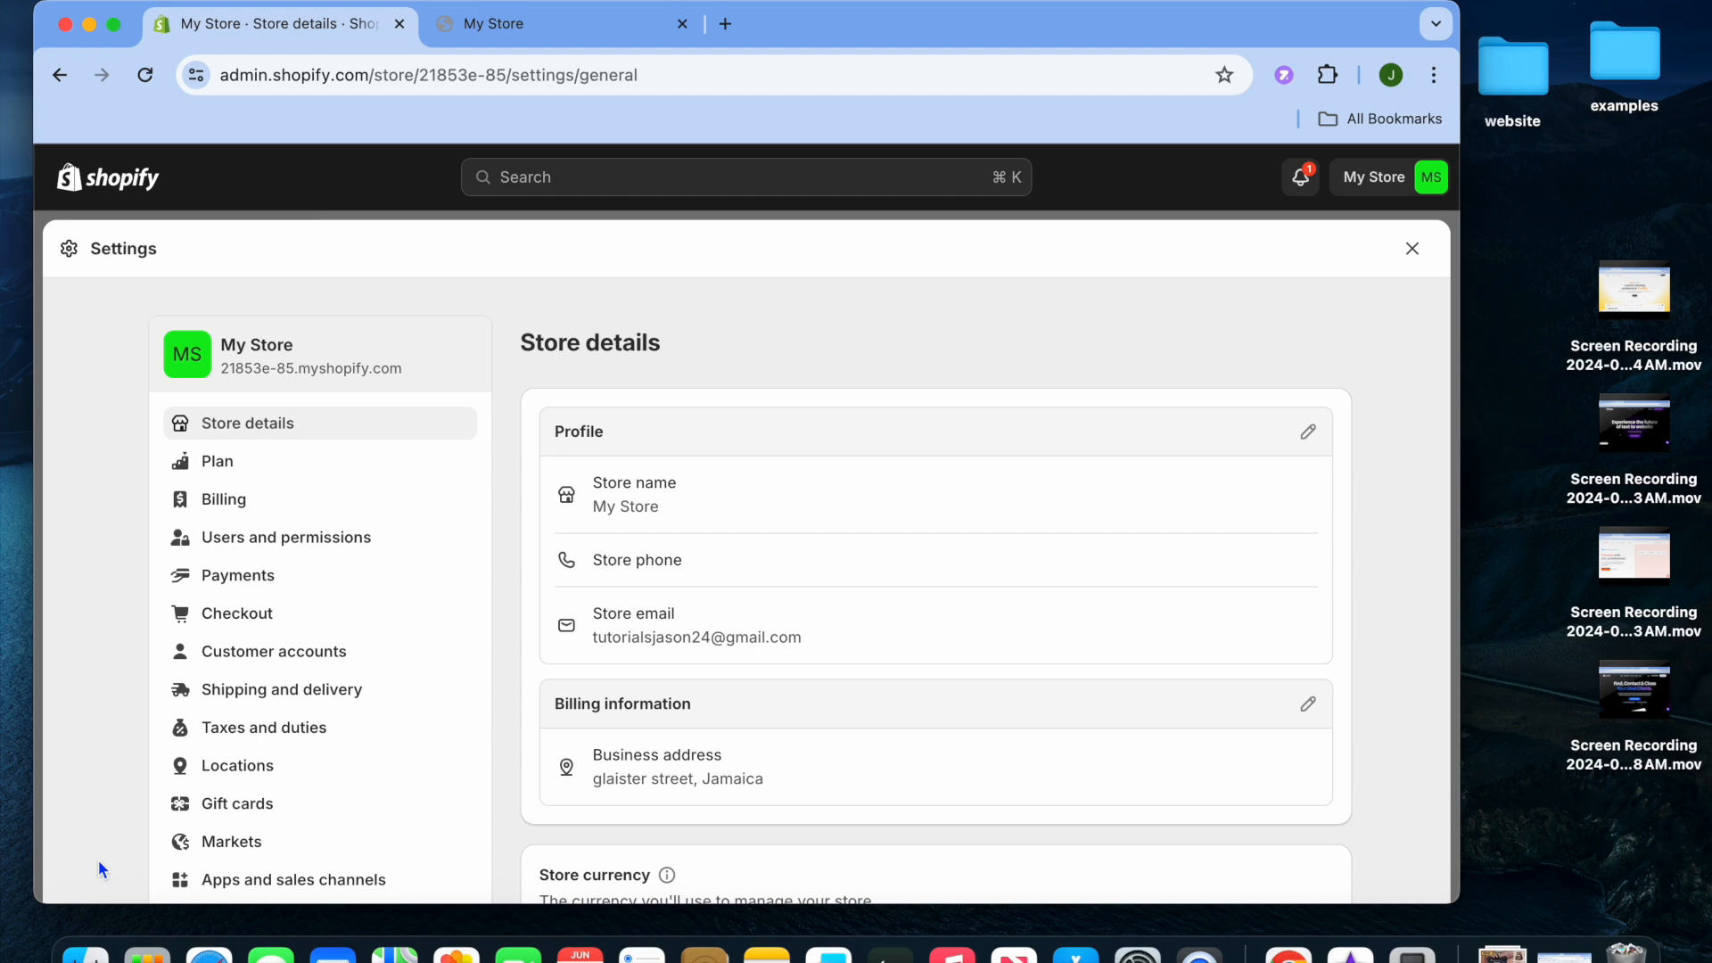
scroll(311, 750, down, 5)
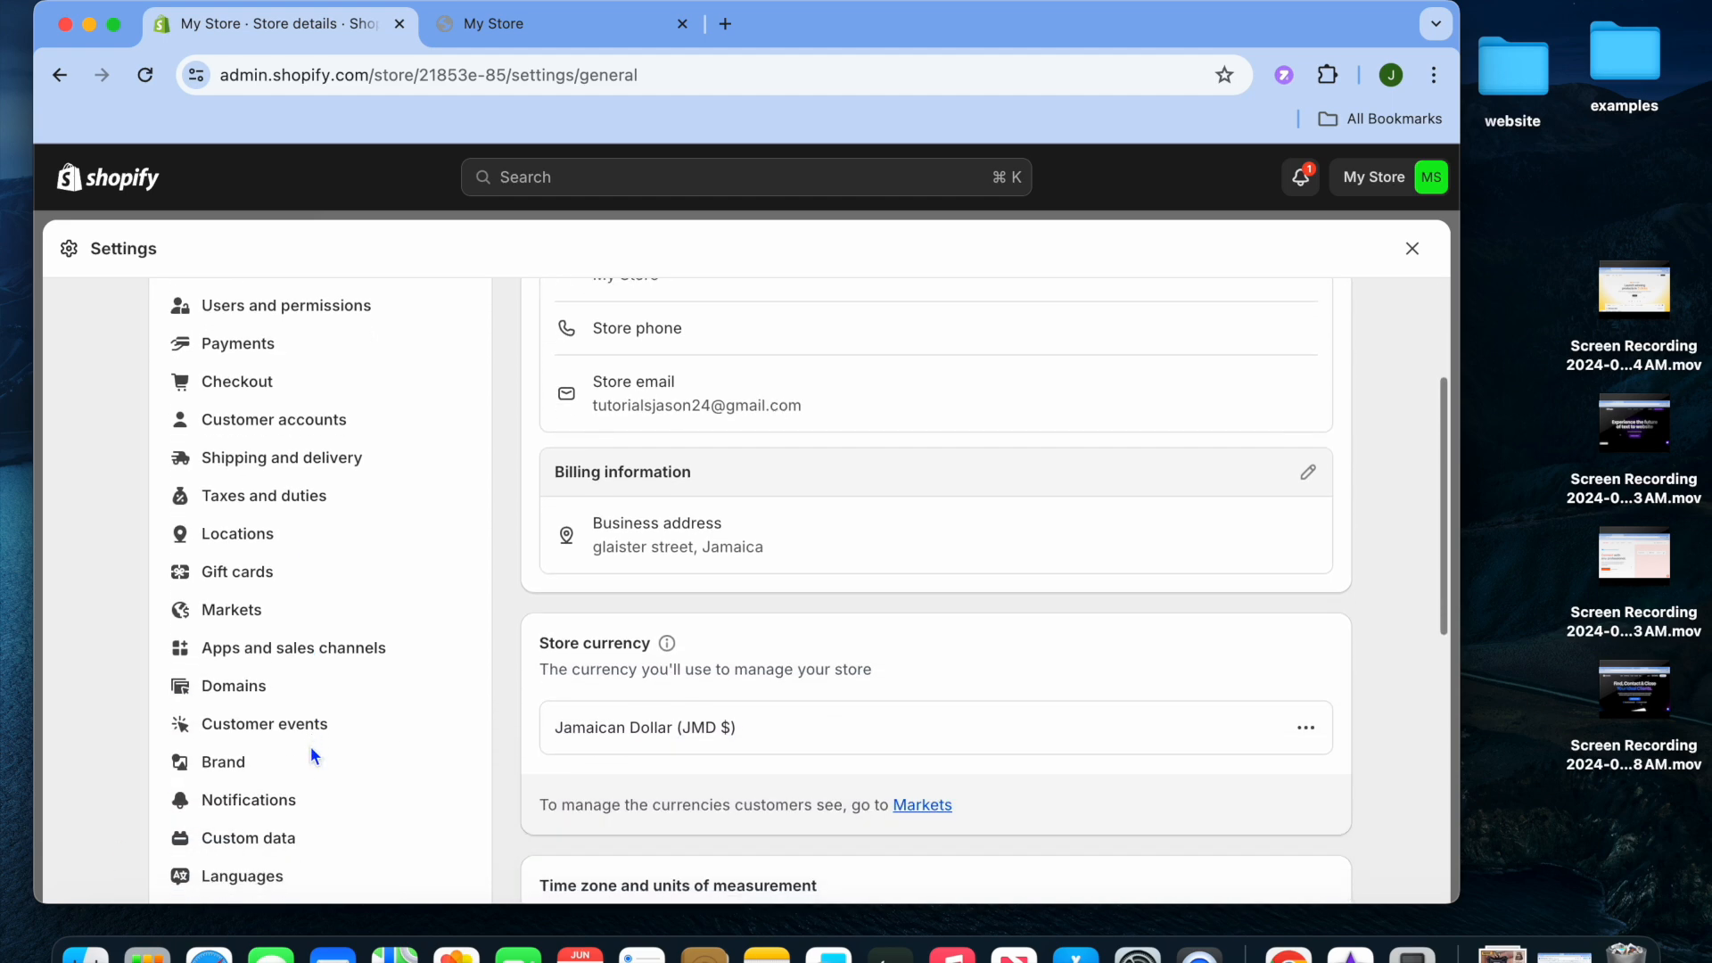
click(280, 687)
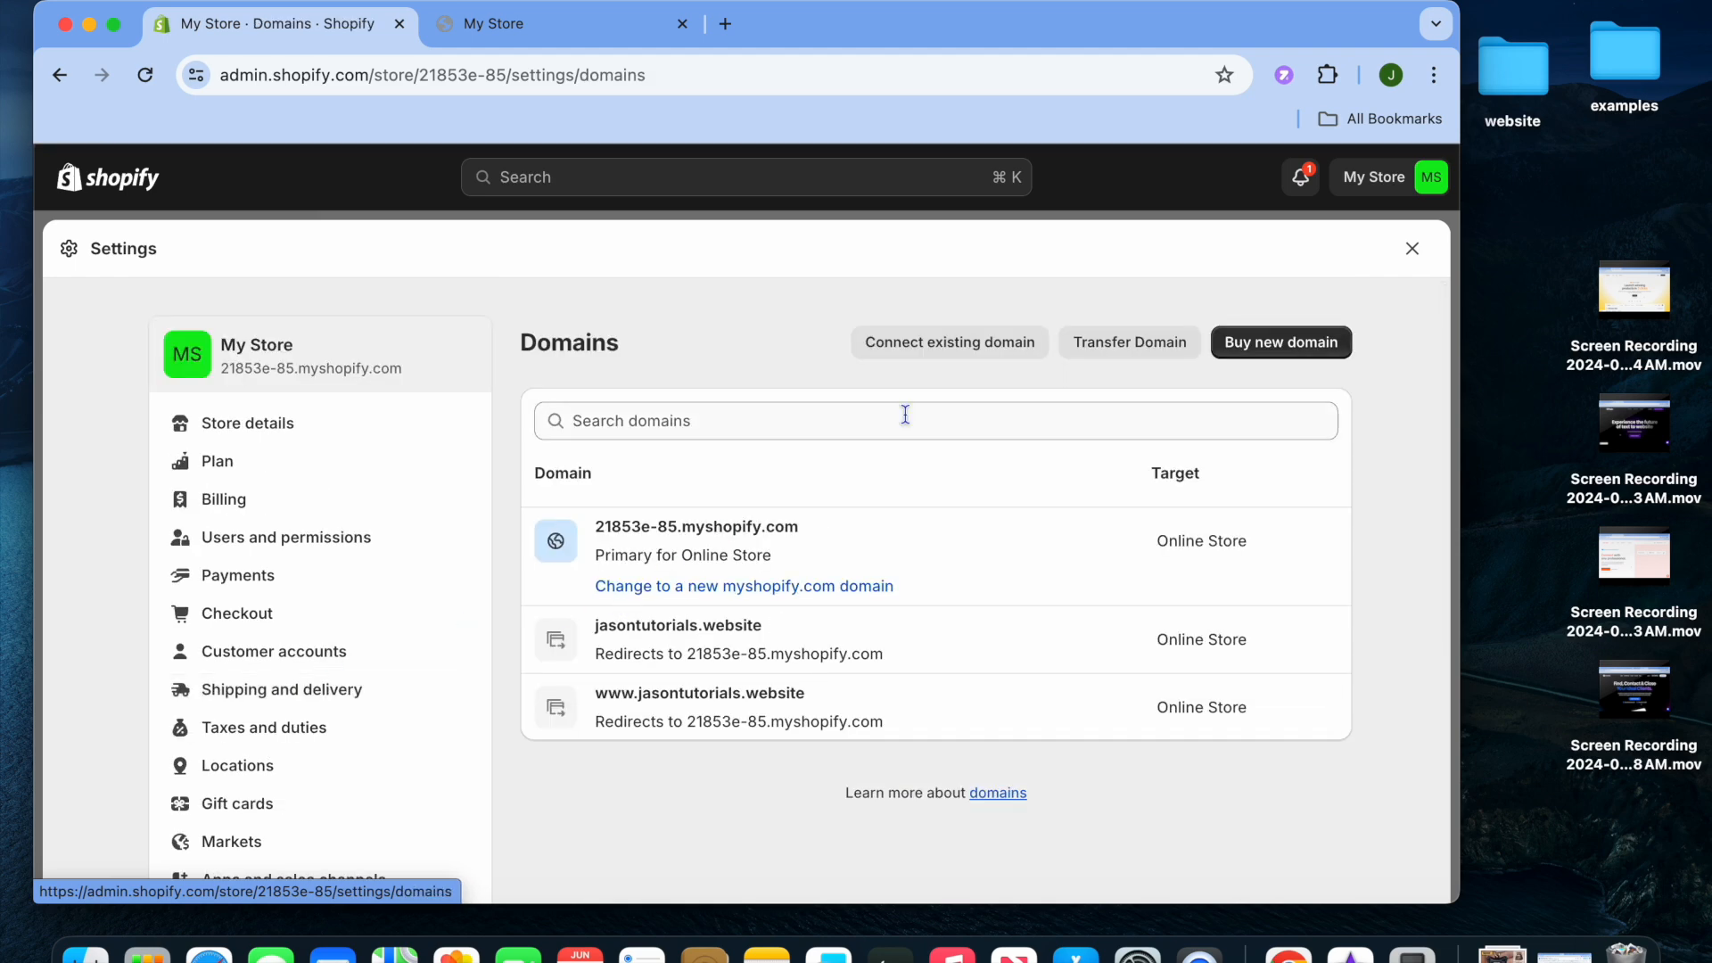
click(947, 345)
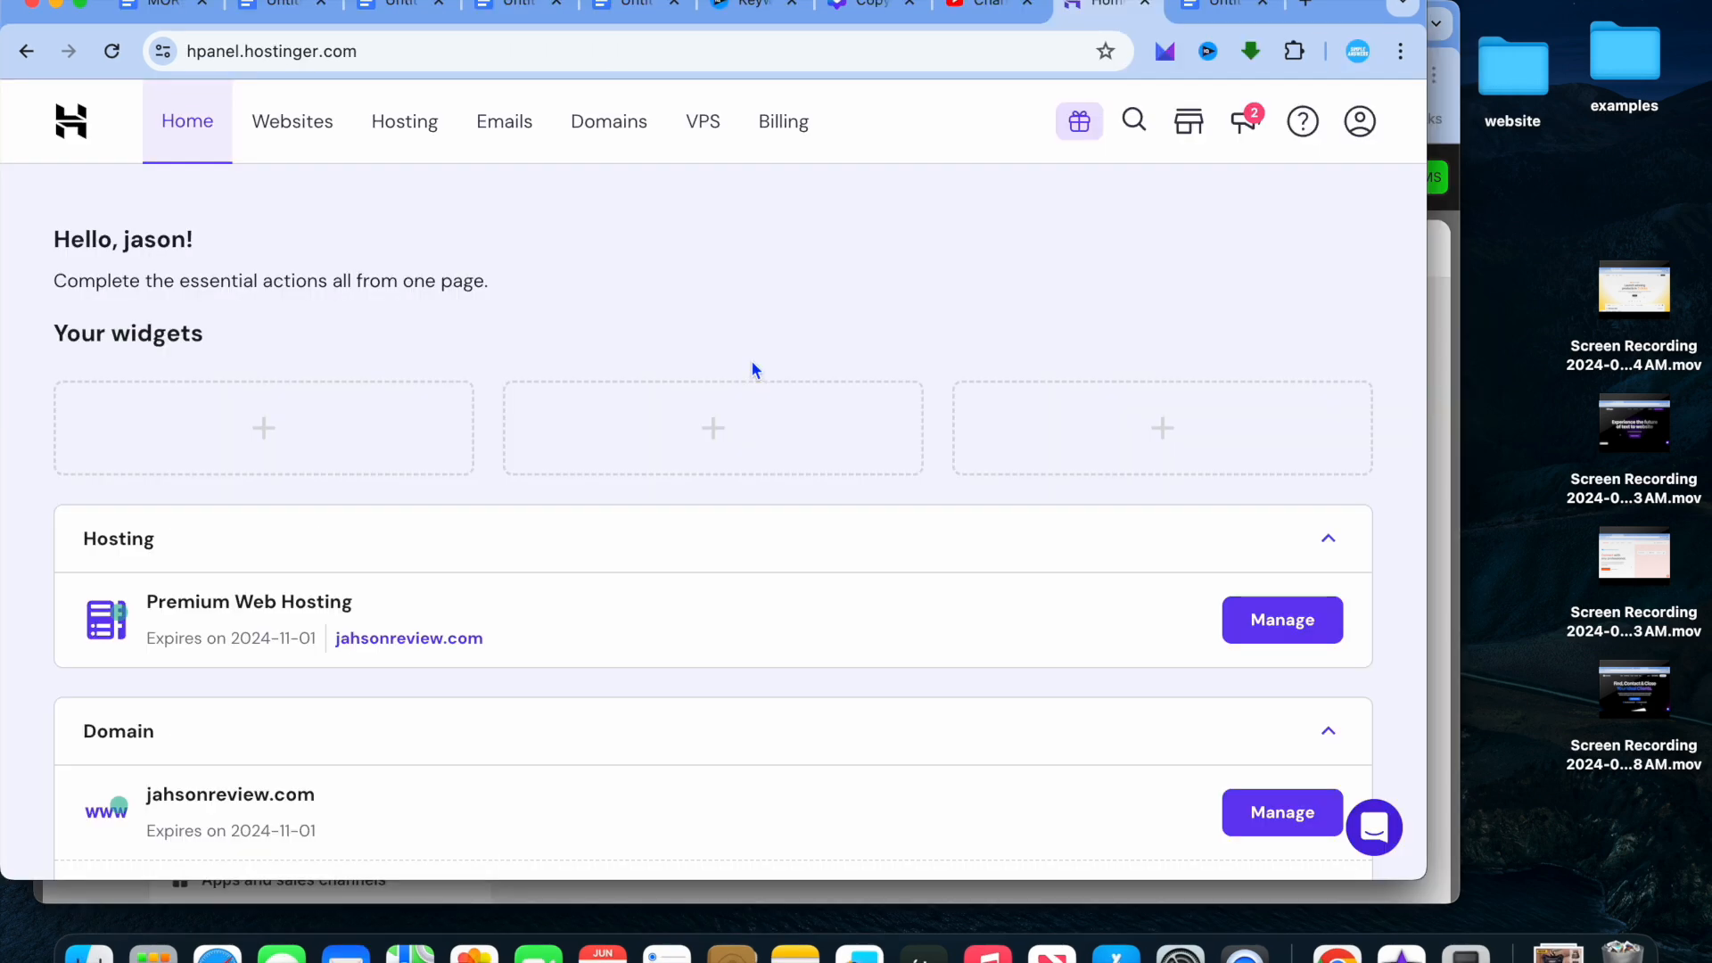
Copy the domain jasontestwebsite.online from the Hostinger domain list and submit it in Shopify as the existing domain to connect.
scroll(752, 362, down, 5)
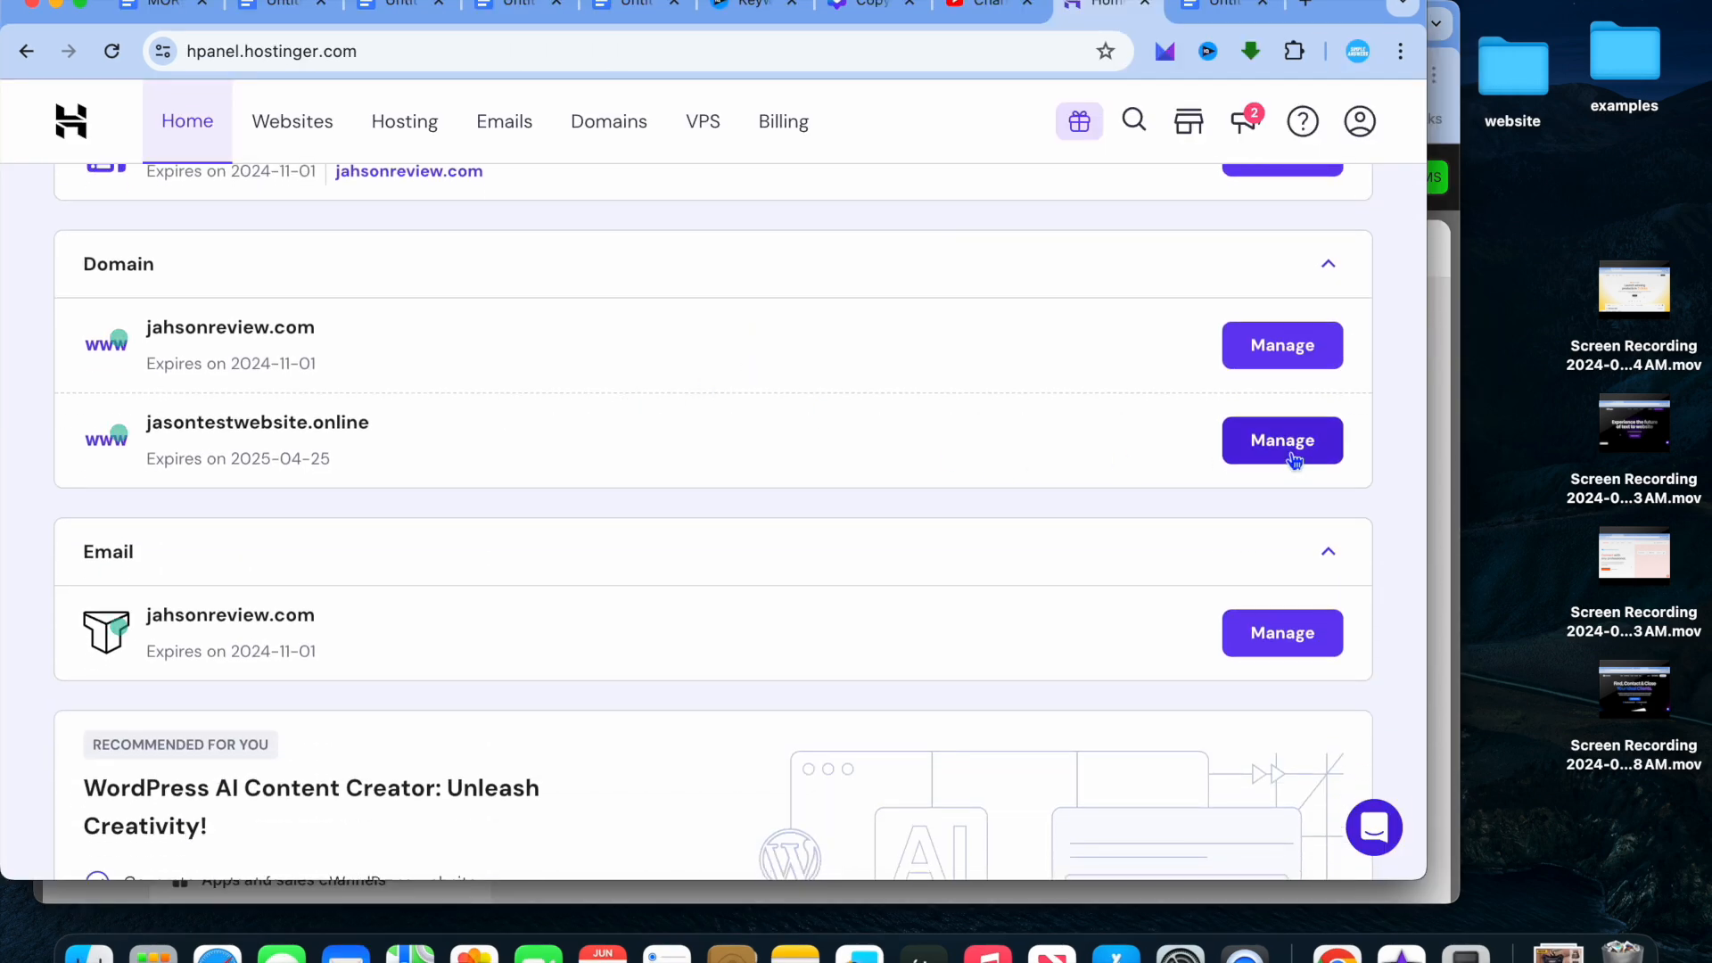
drag(147, 422, 369, 432)
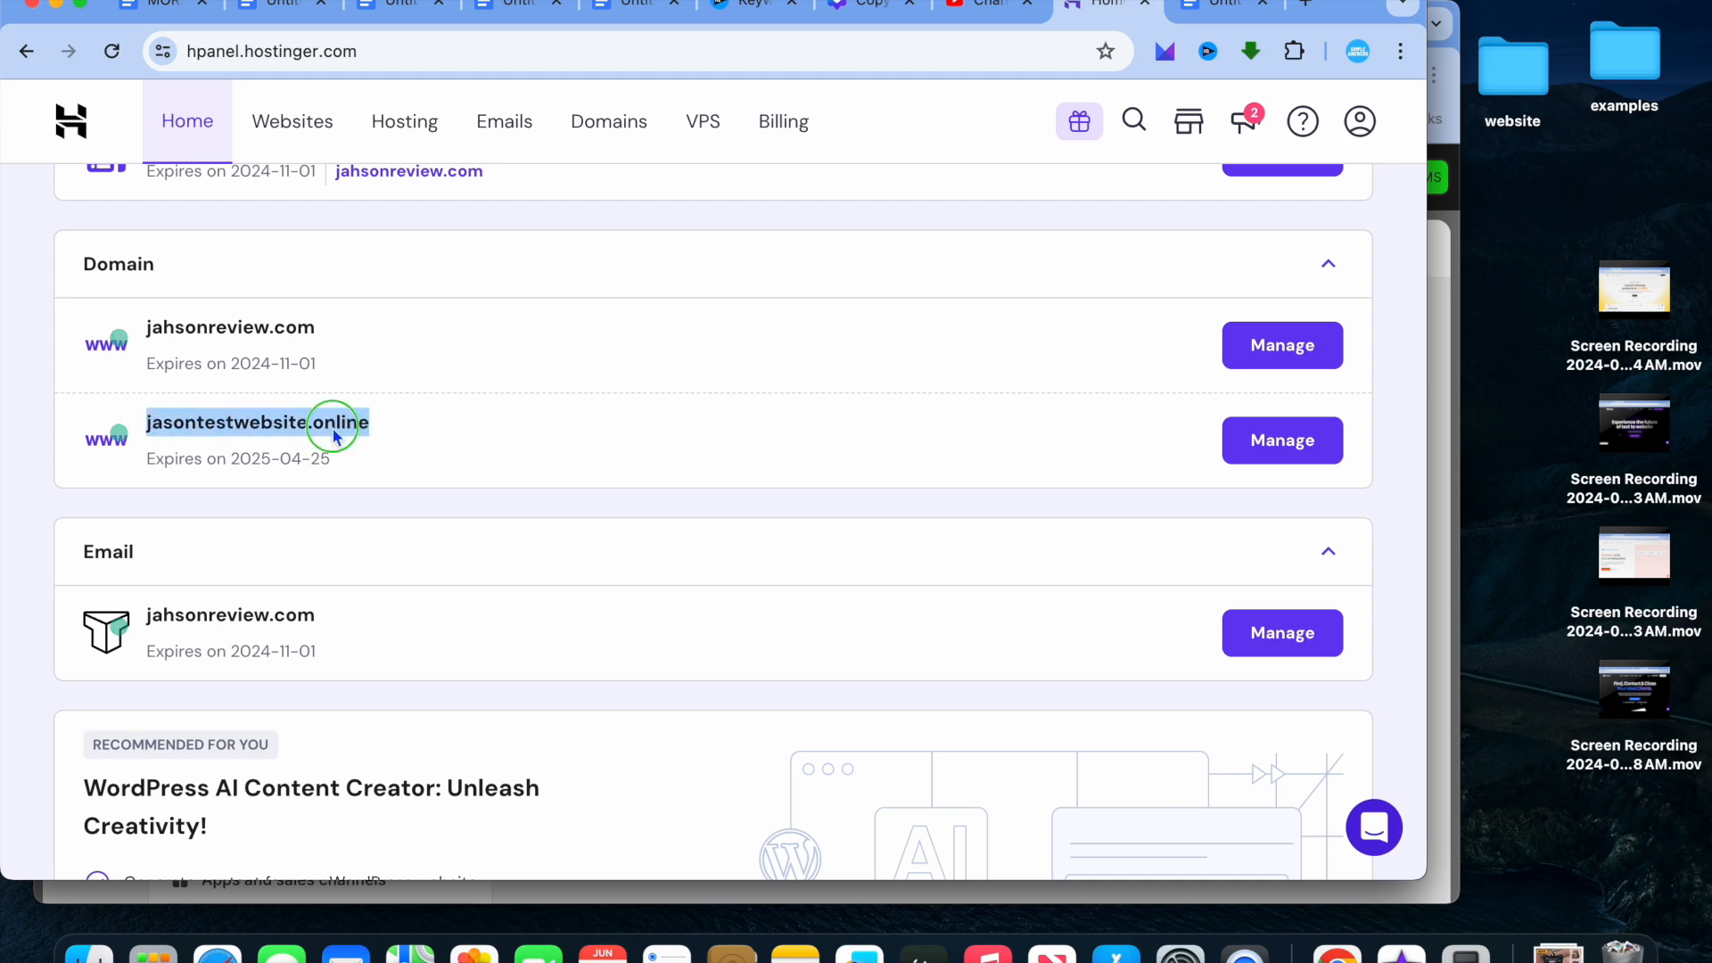
right_click(338, 421)
click(361, 477)
click(1338, 953)
click(1257, 532)
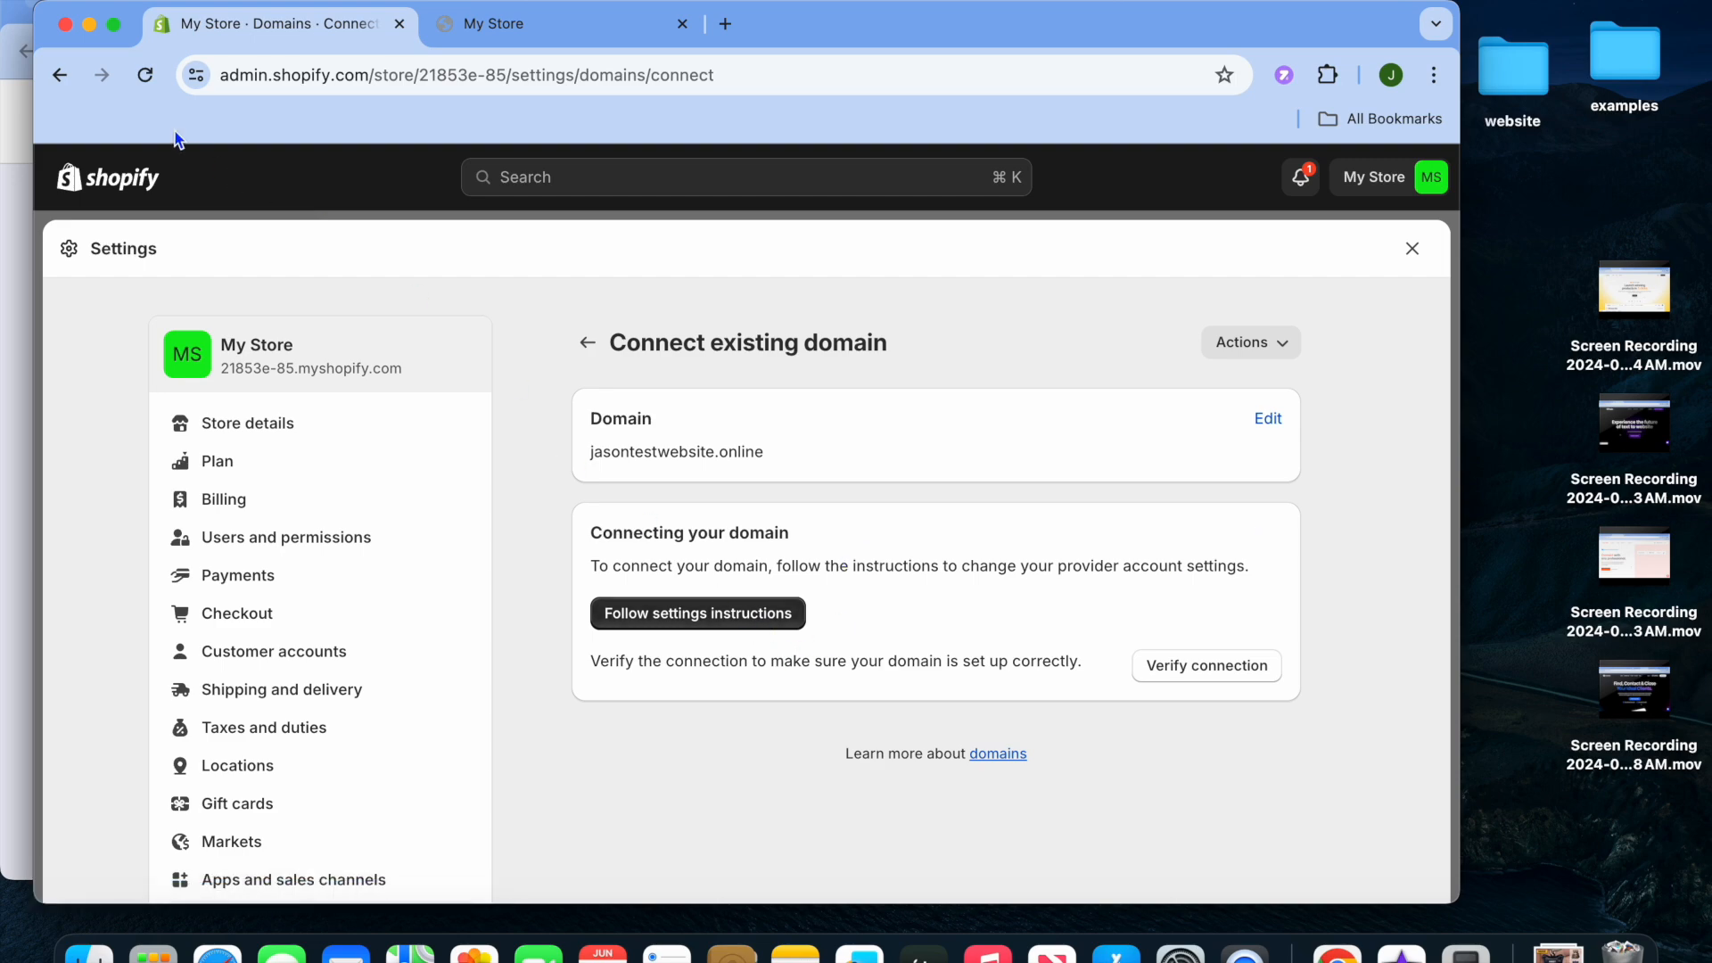
Switch to Hostinger and open the DNS and nameserver settings for jasontestwebsite.online.
click(90, 24)
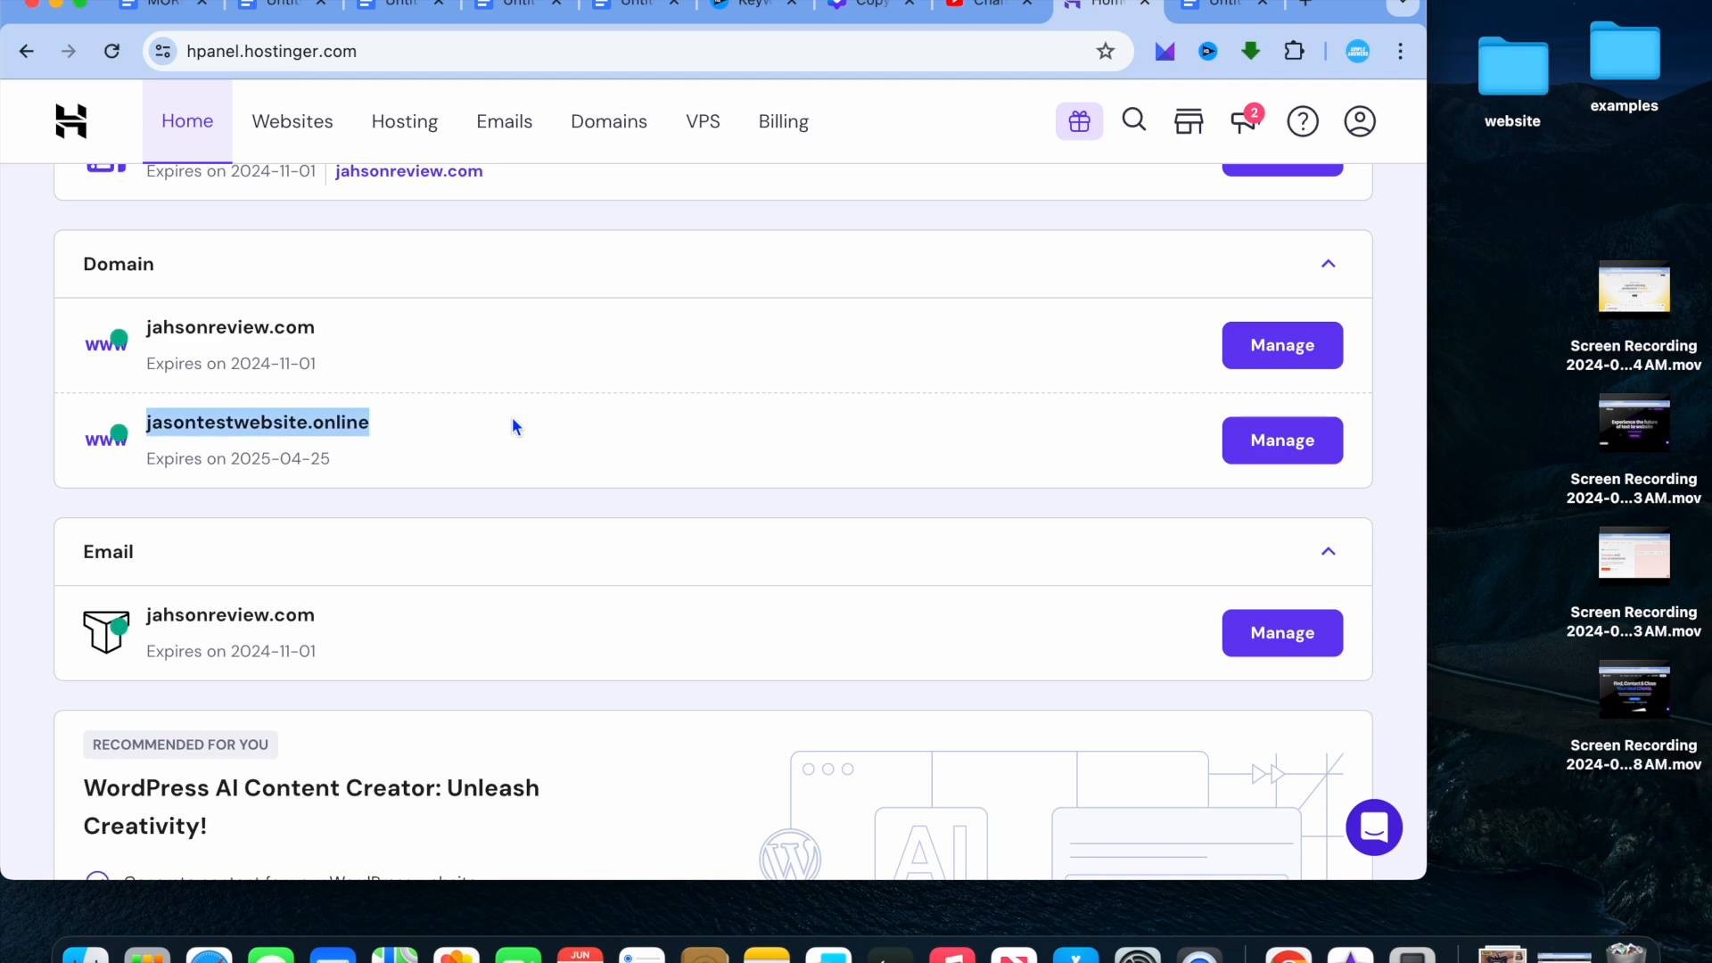
click(512, 415)
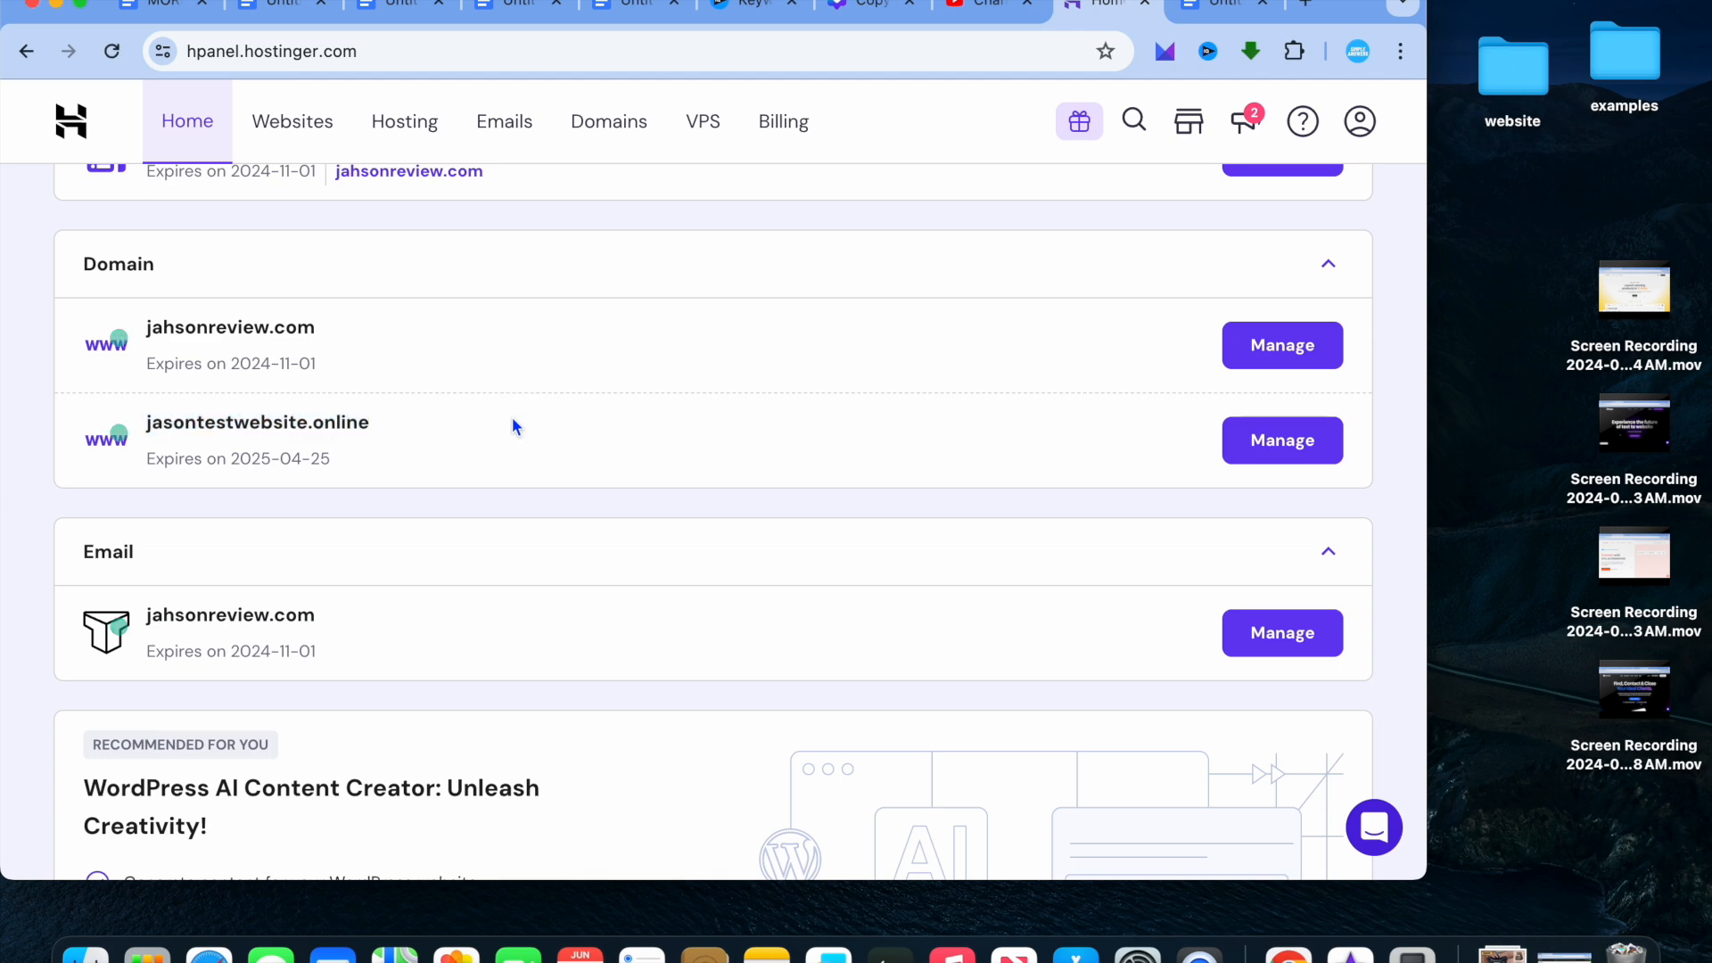
click(1277, 441)
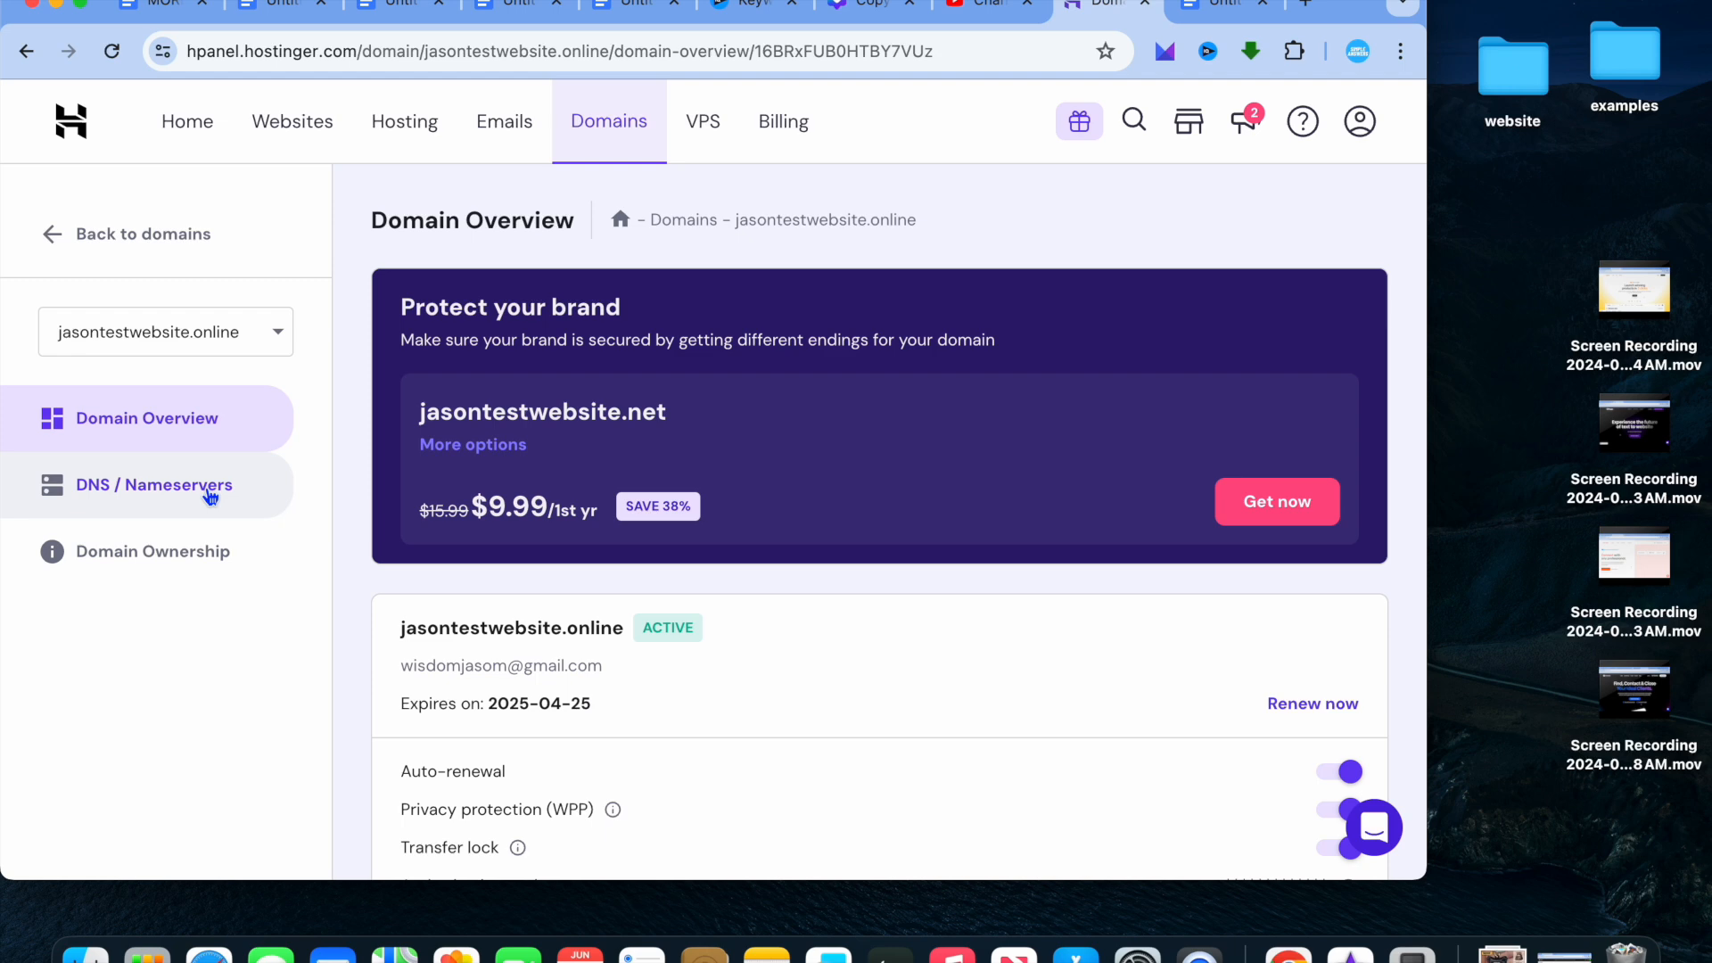
click(211, 497)
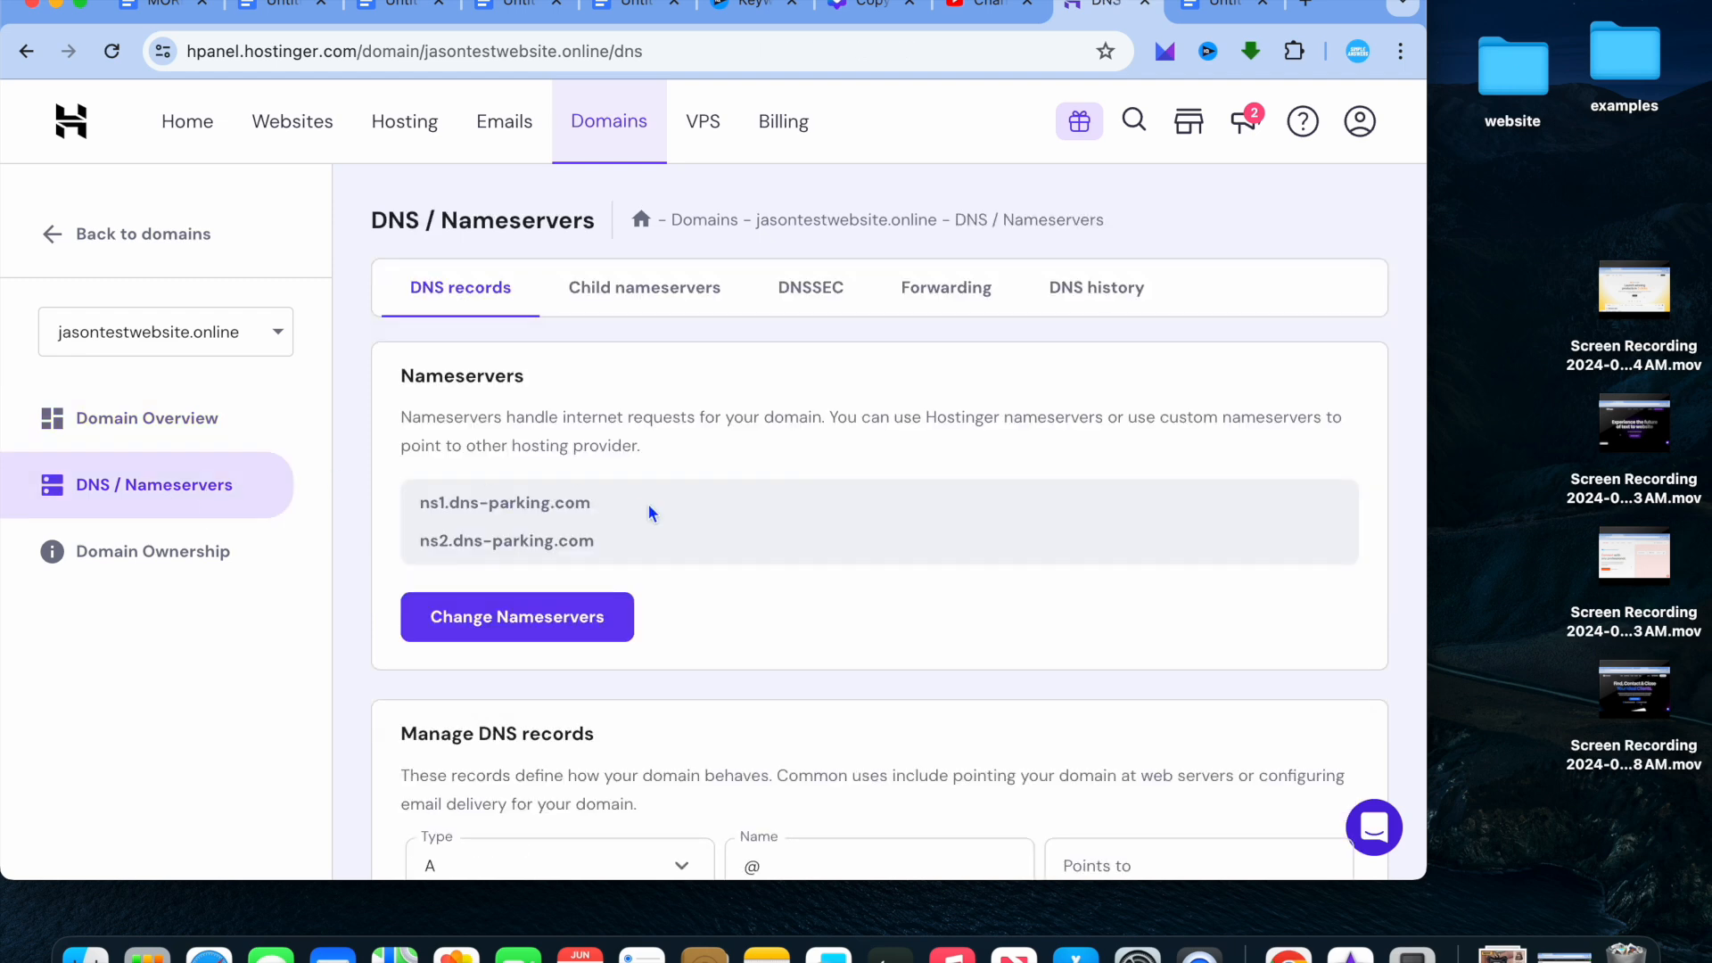
Delete the www CNAME record and the @ A record with content 84.32.84.32 from the domain's DNS records.
scroll(647, 503, down, 6)
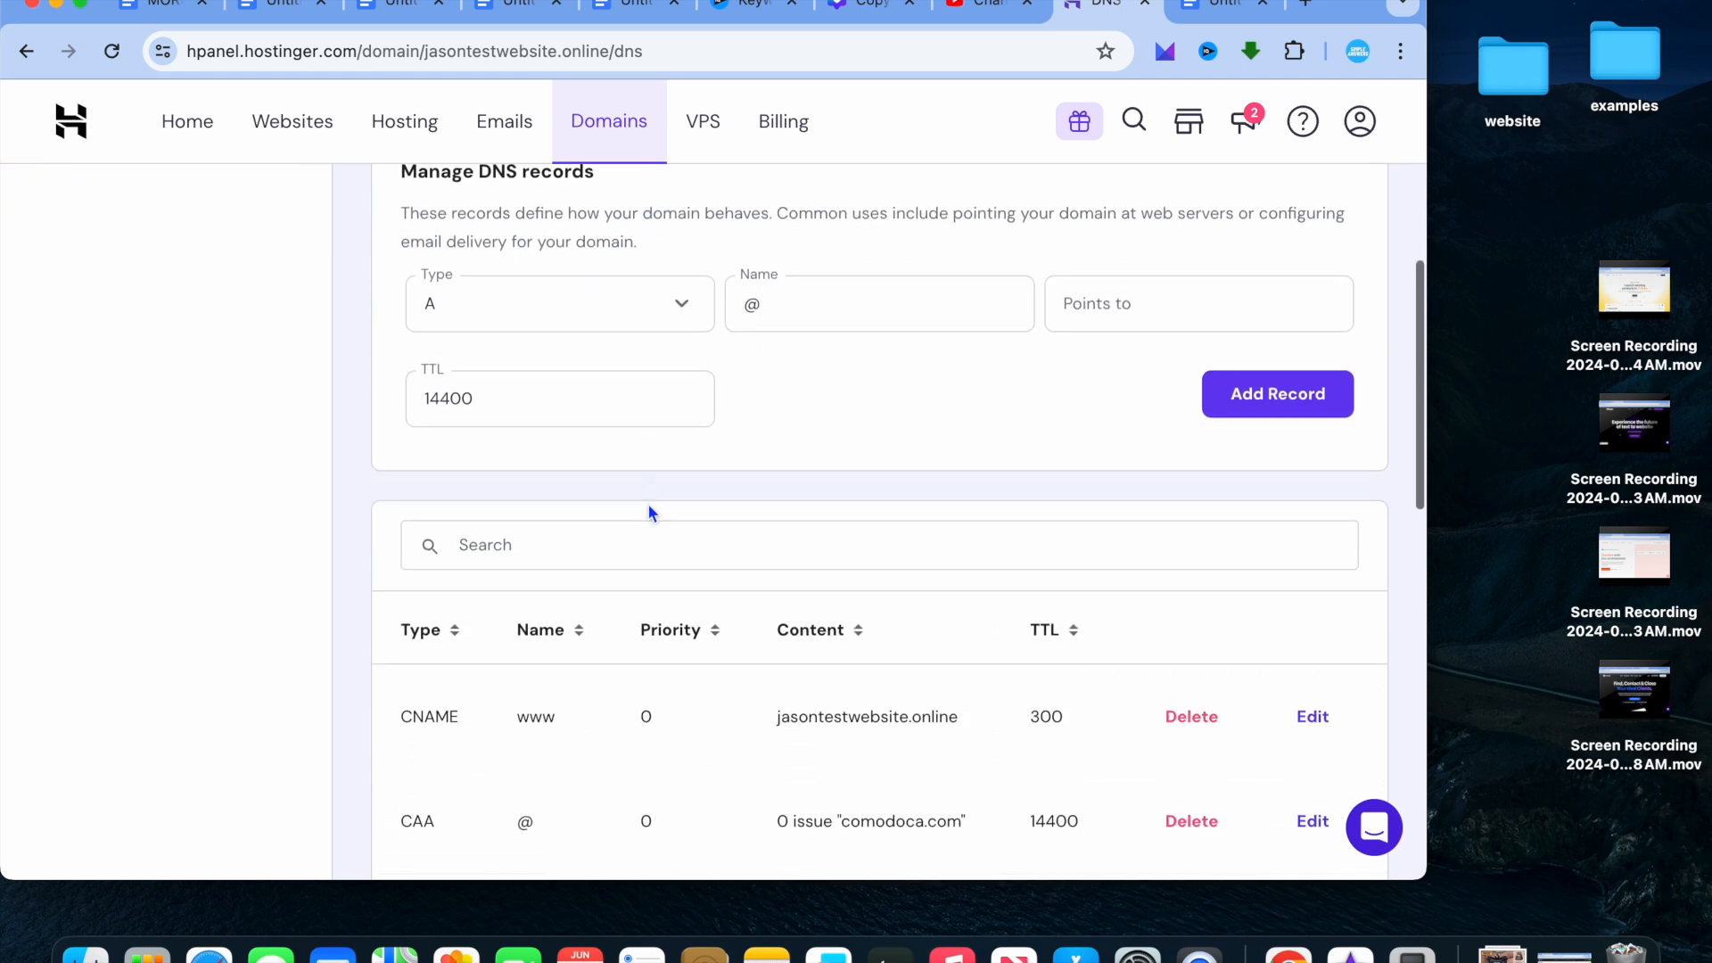
scroll(648, 503, down, 3)
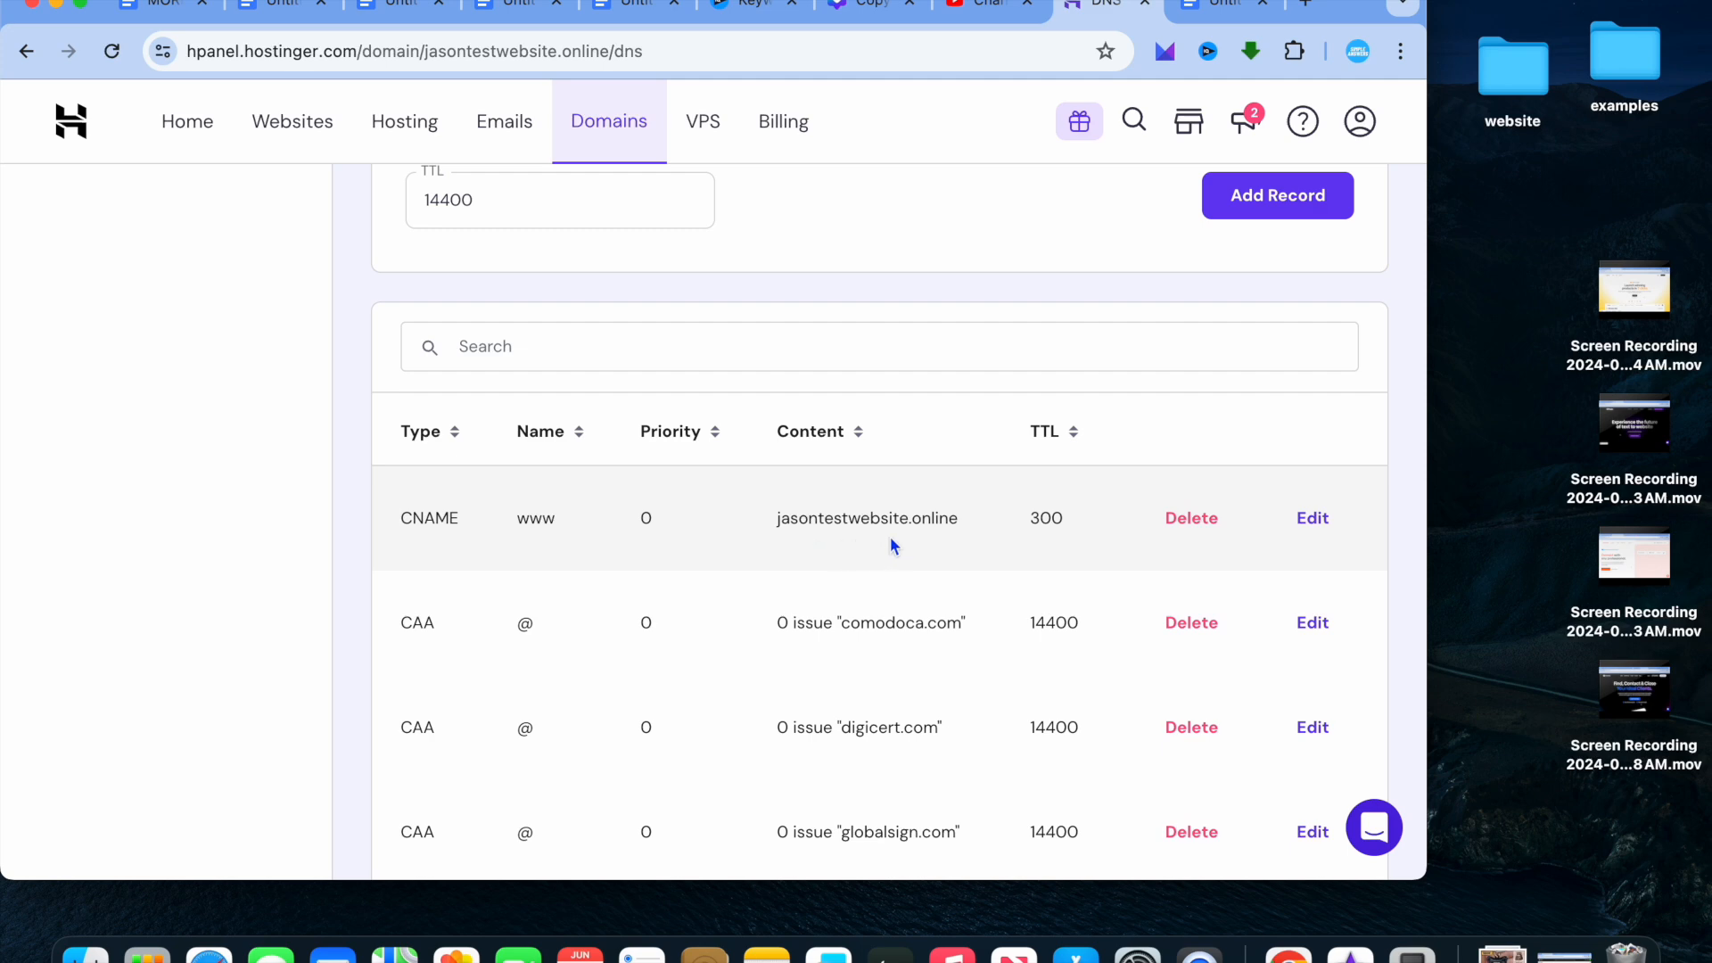
click(1198, 521)
scroll(922, 578, down, 5)
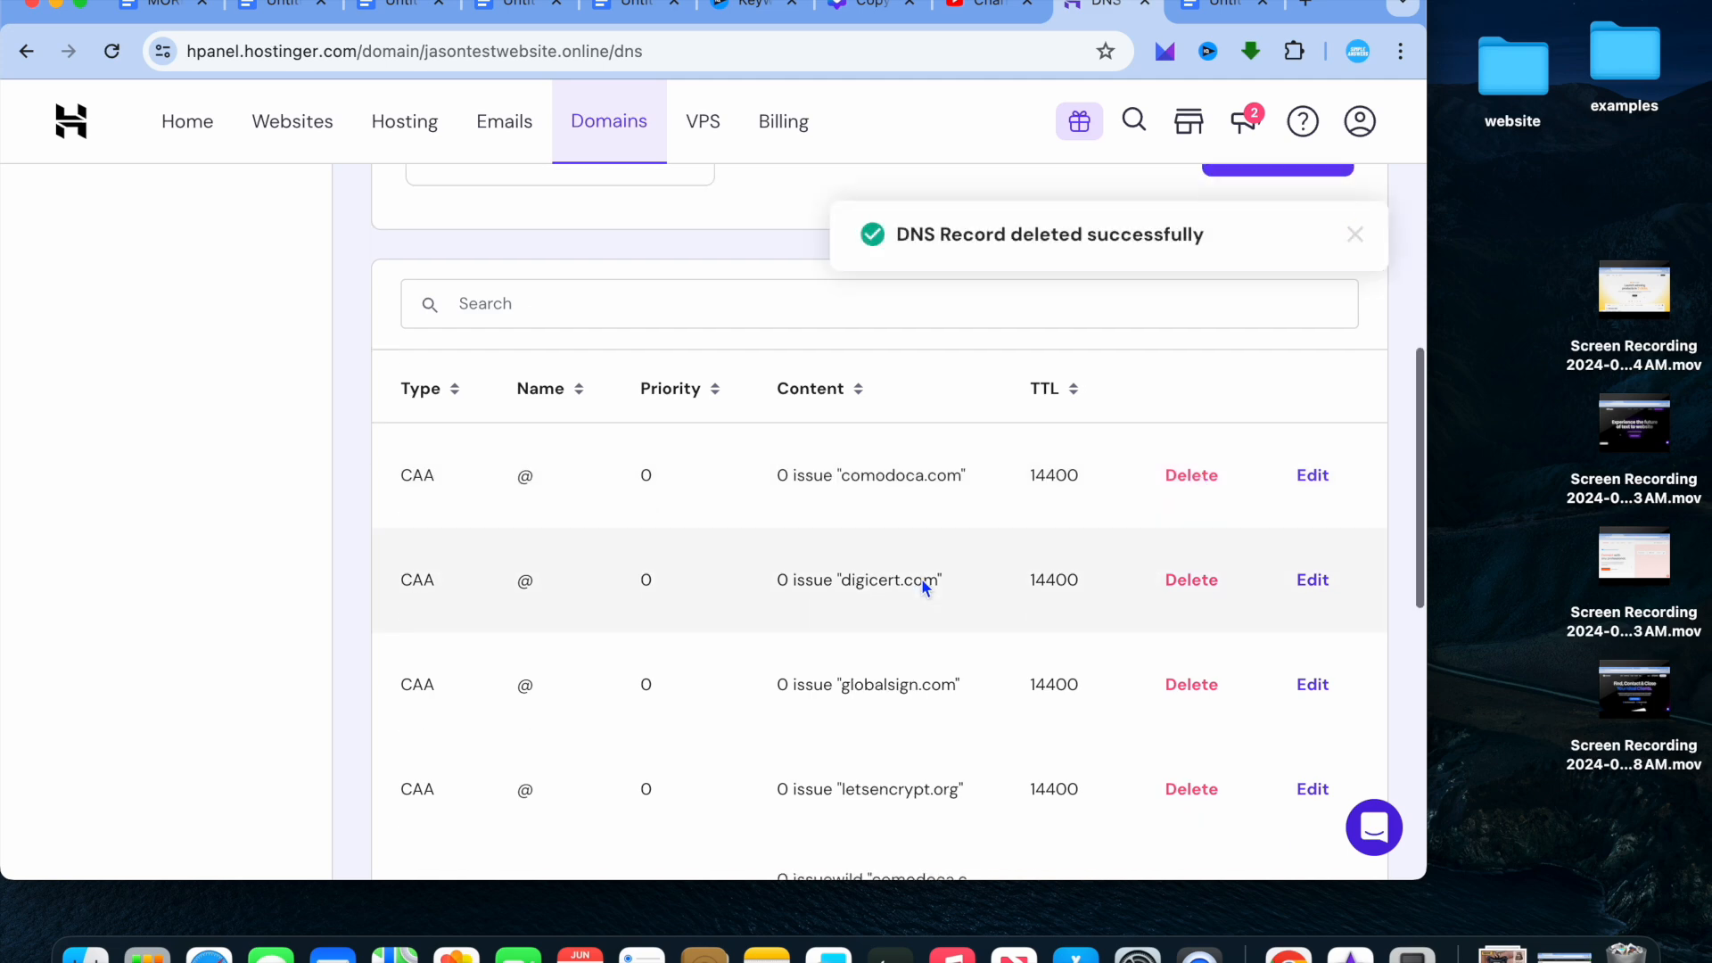
scroll(922, 578, down, 5)
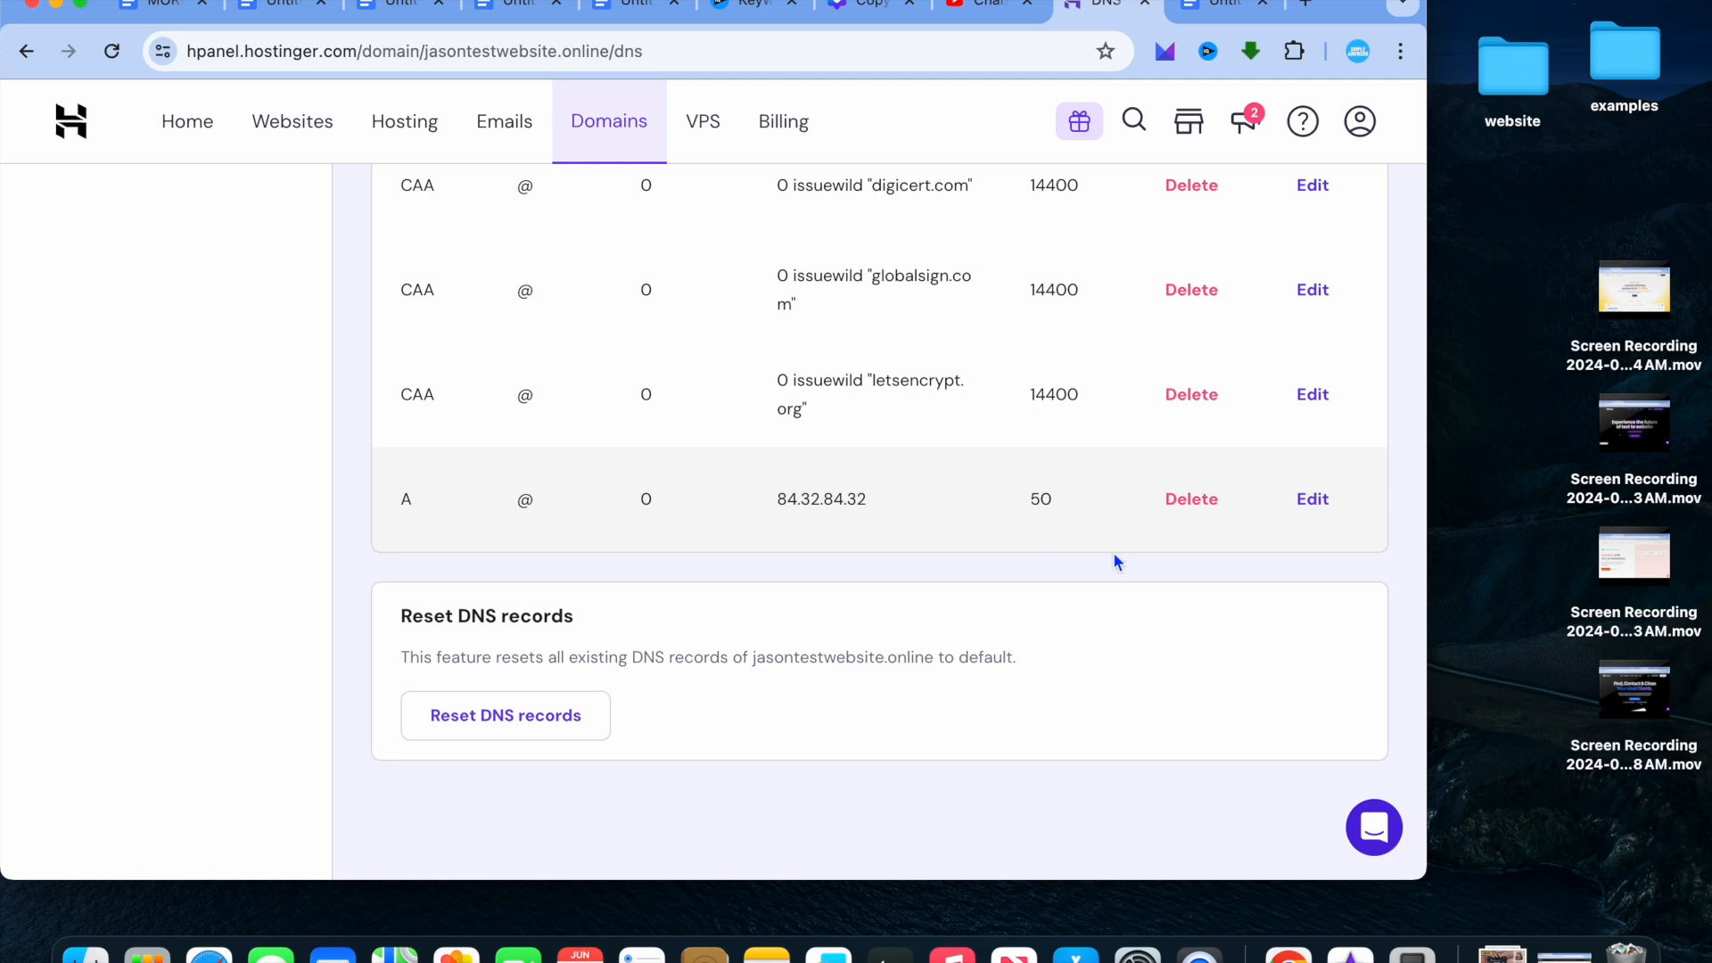
click(1198, 510)
Copy the A record address 23.227.38.65 from the notes in the Google Docs document.
scroll(1197, 510, up, 12)
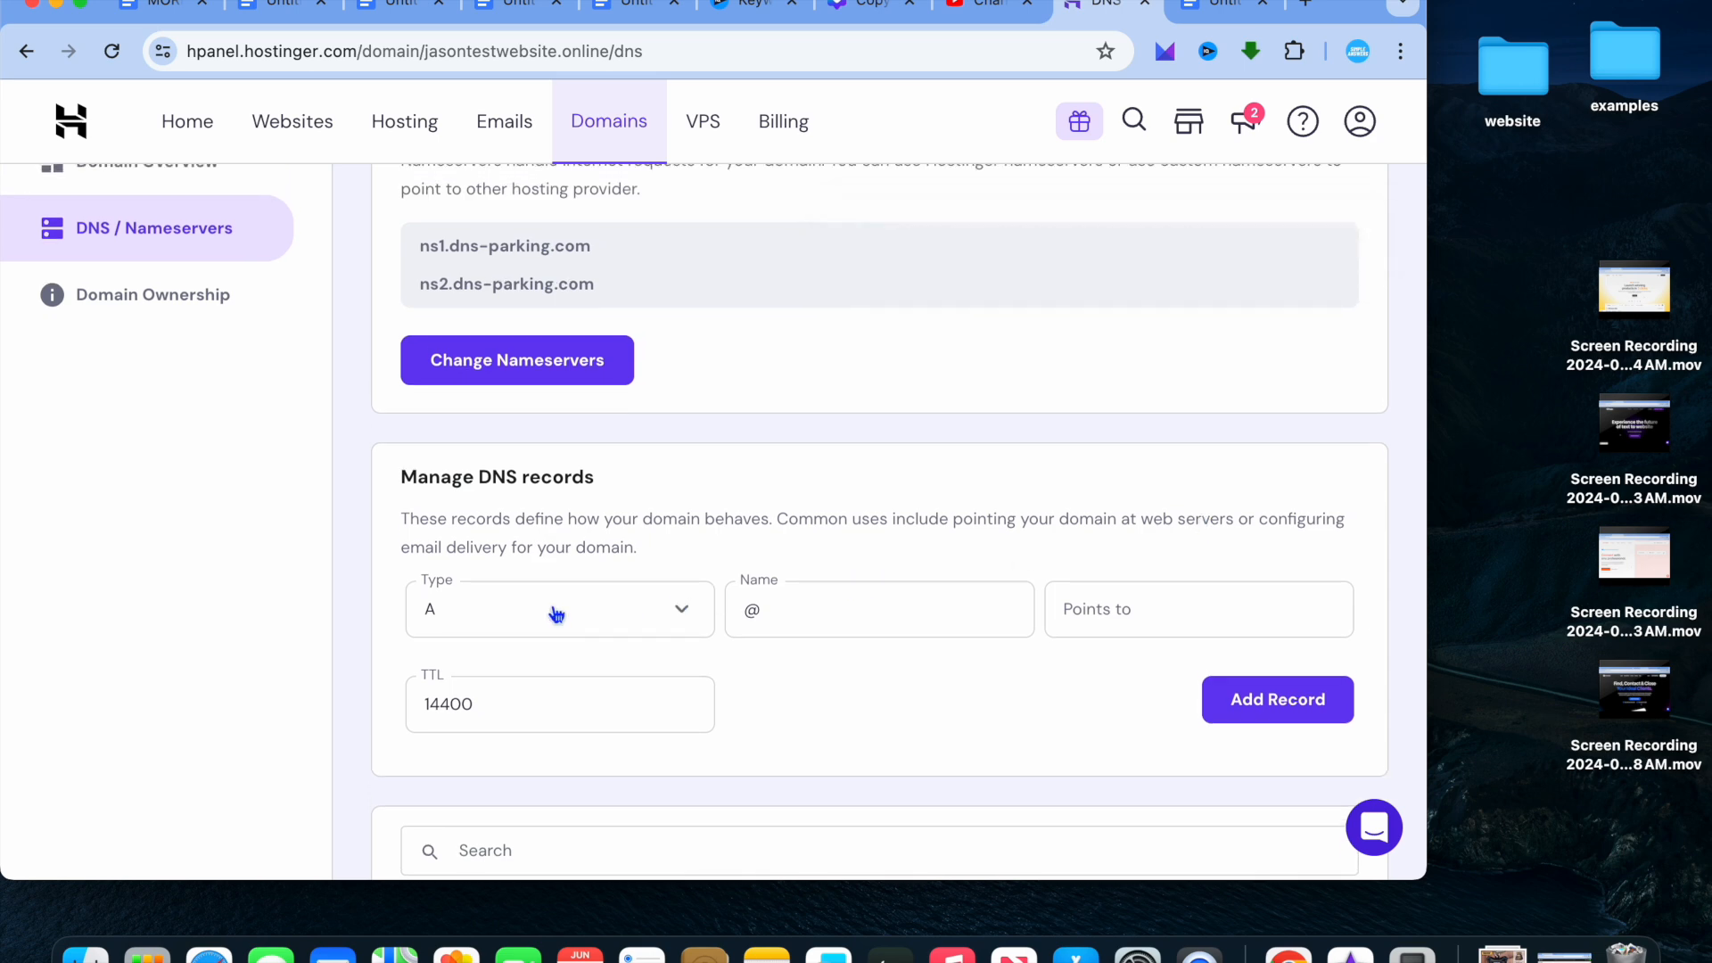
click(683, 617)
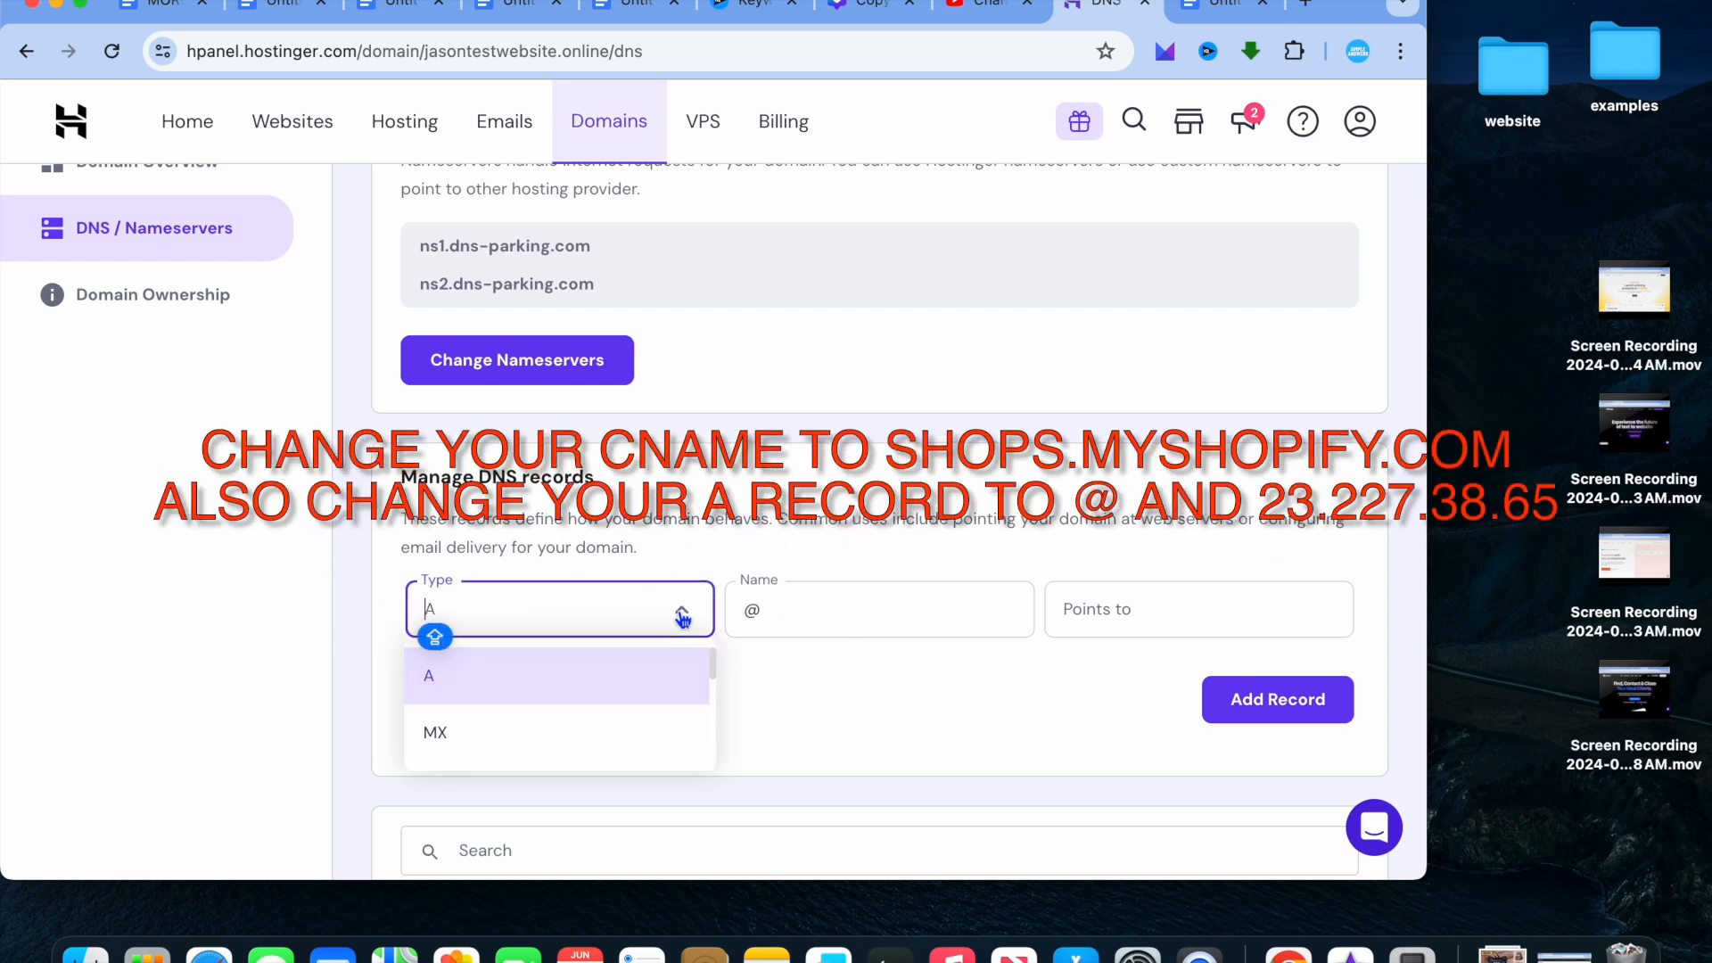
click(911, 678)
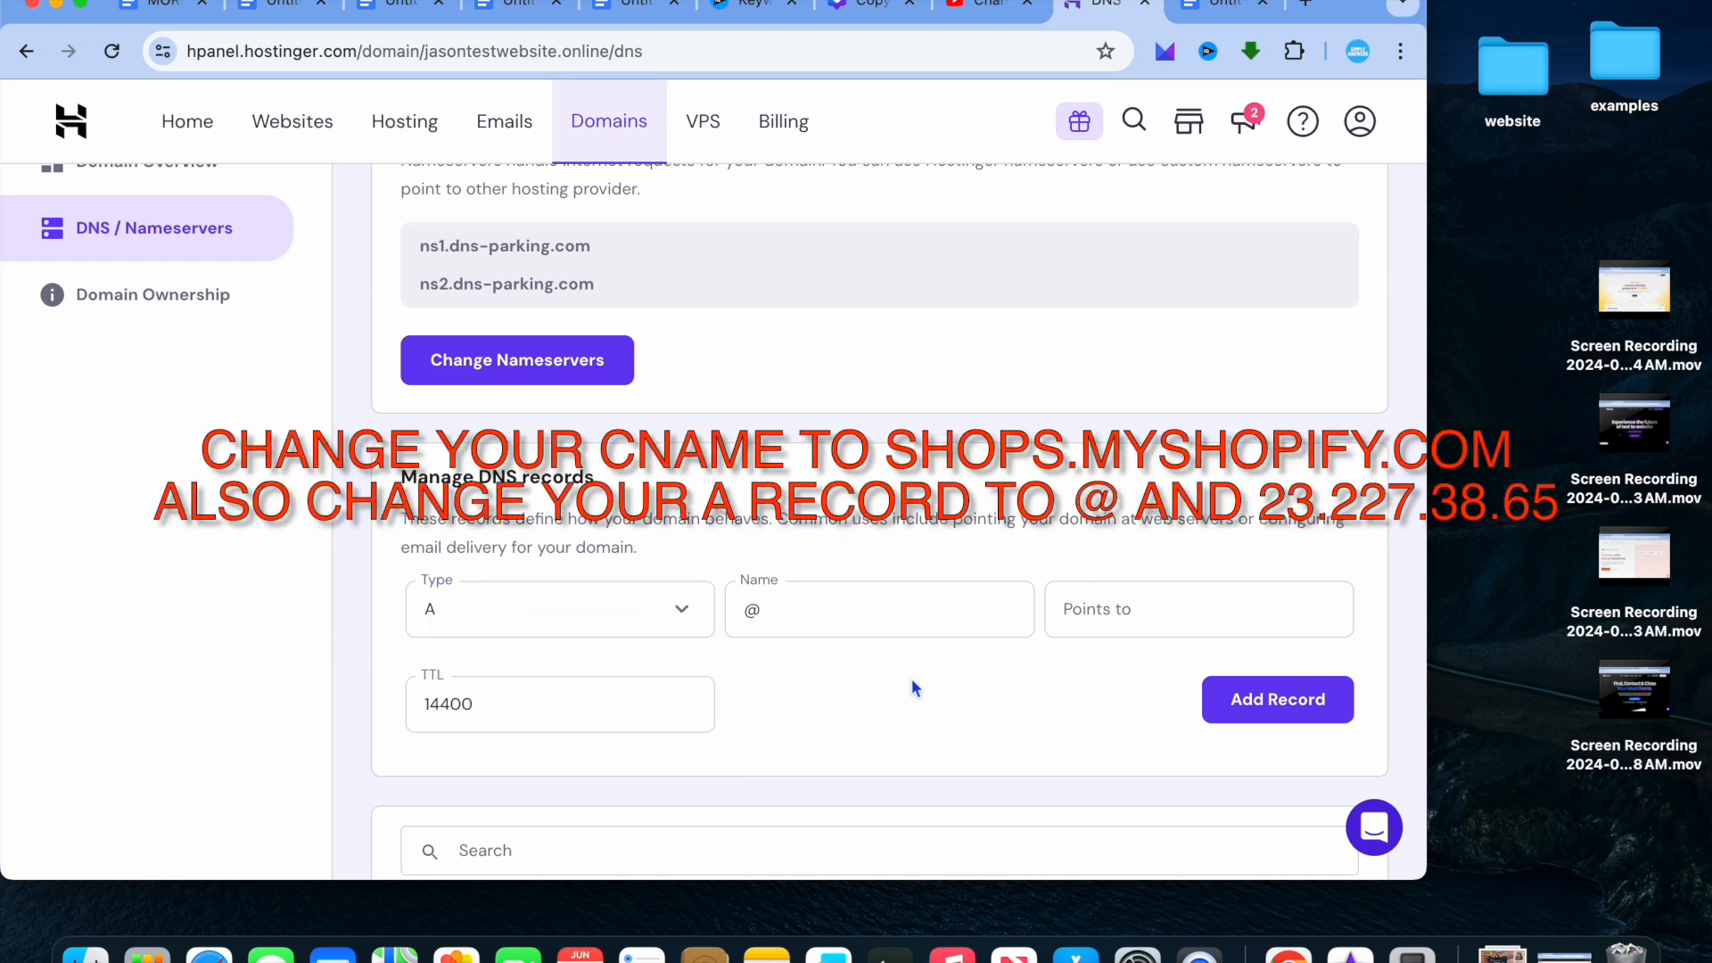
click(1208, 7)
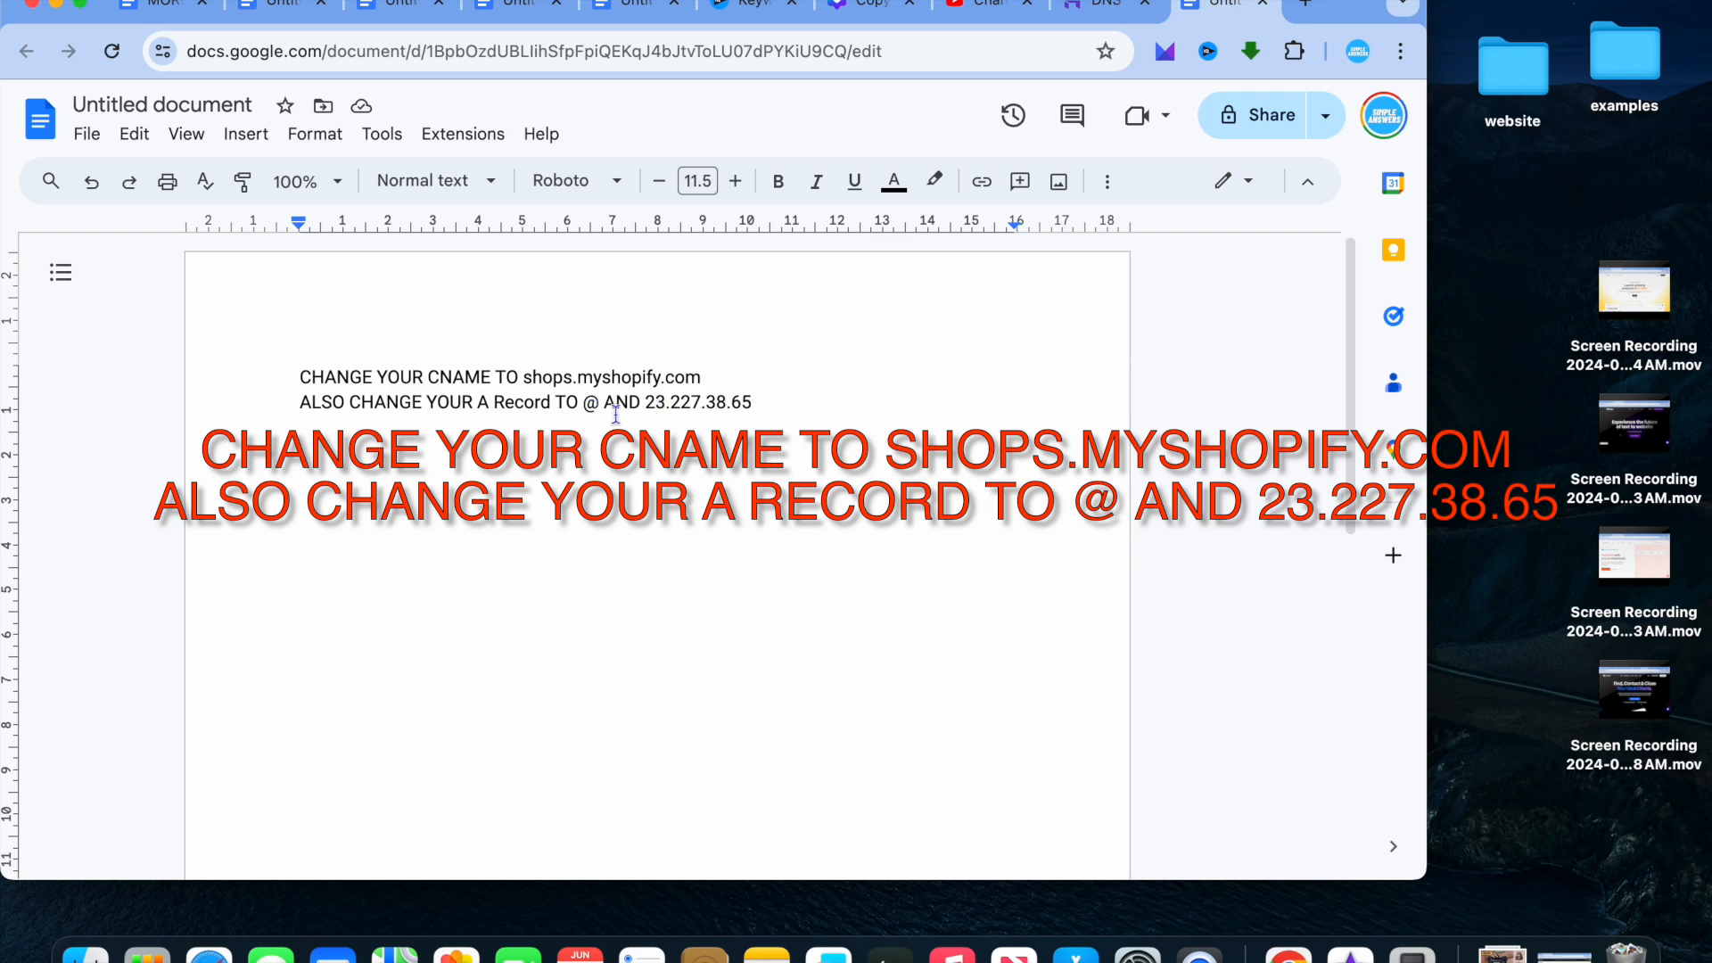
click(648, 405)
drag(649, 405, 784, 403)
right_click(724, 404)
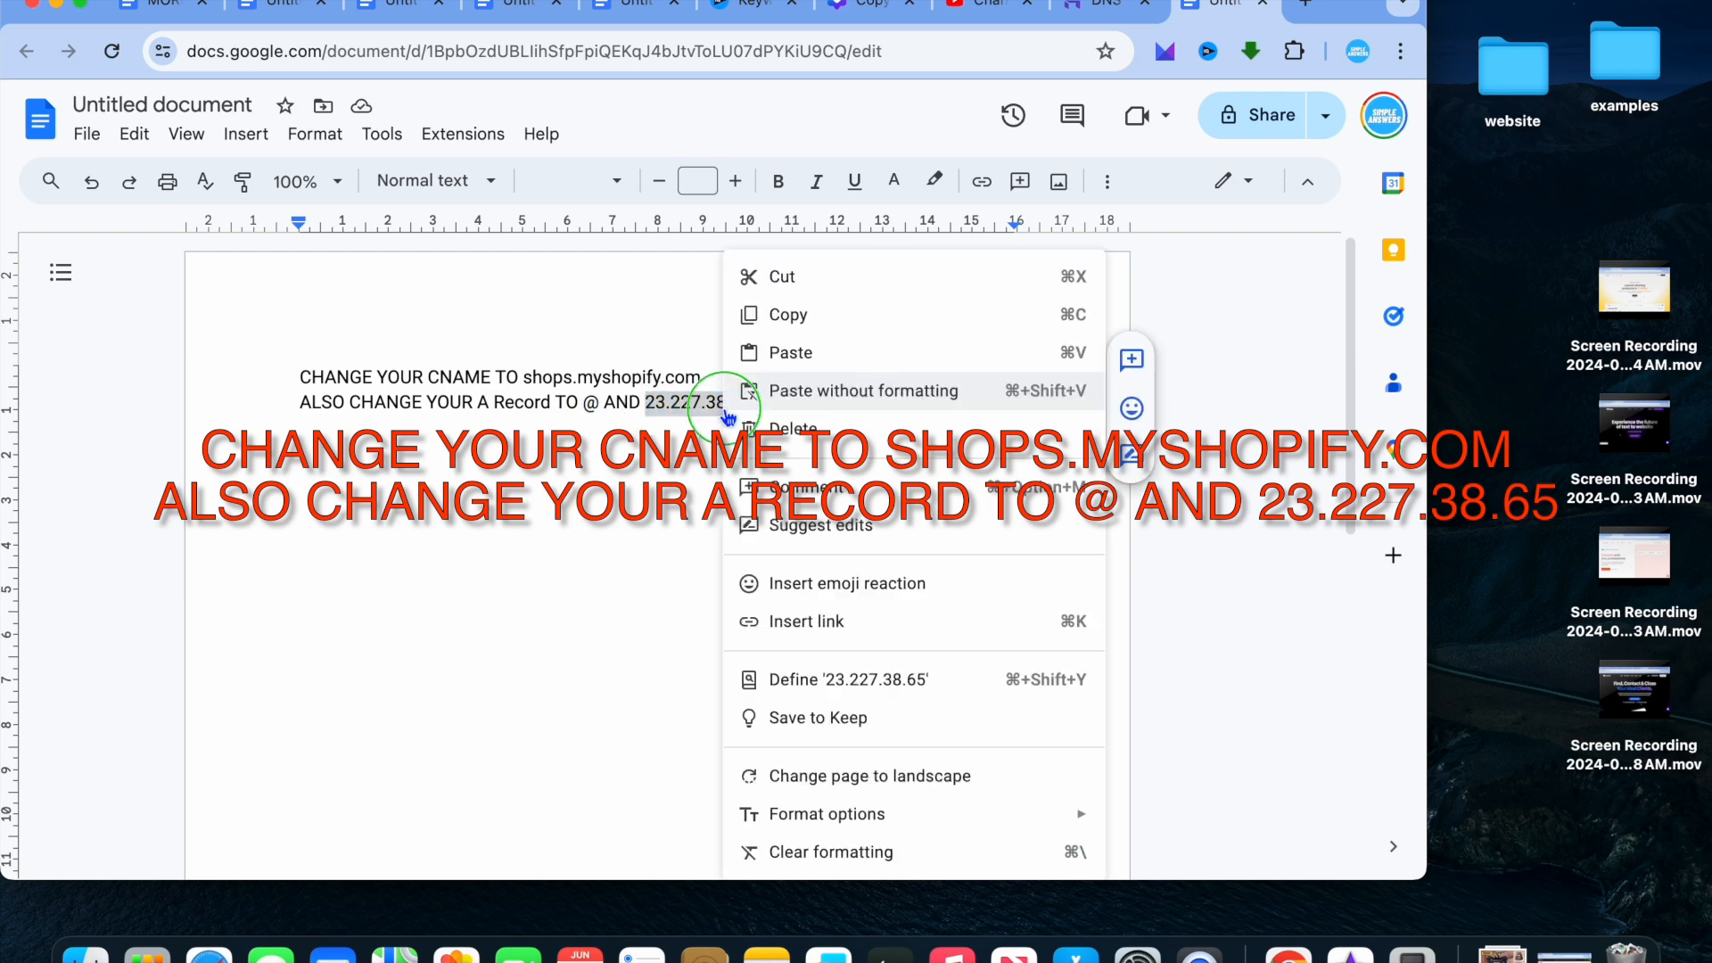
click(787, 315)
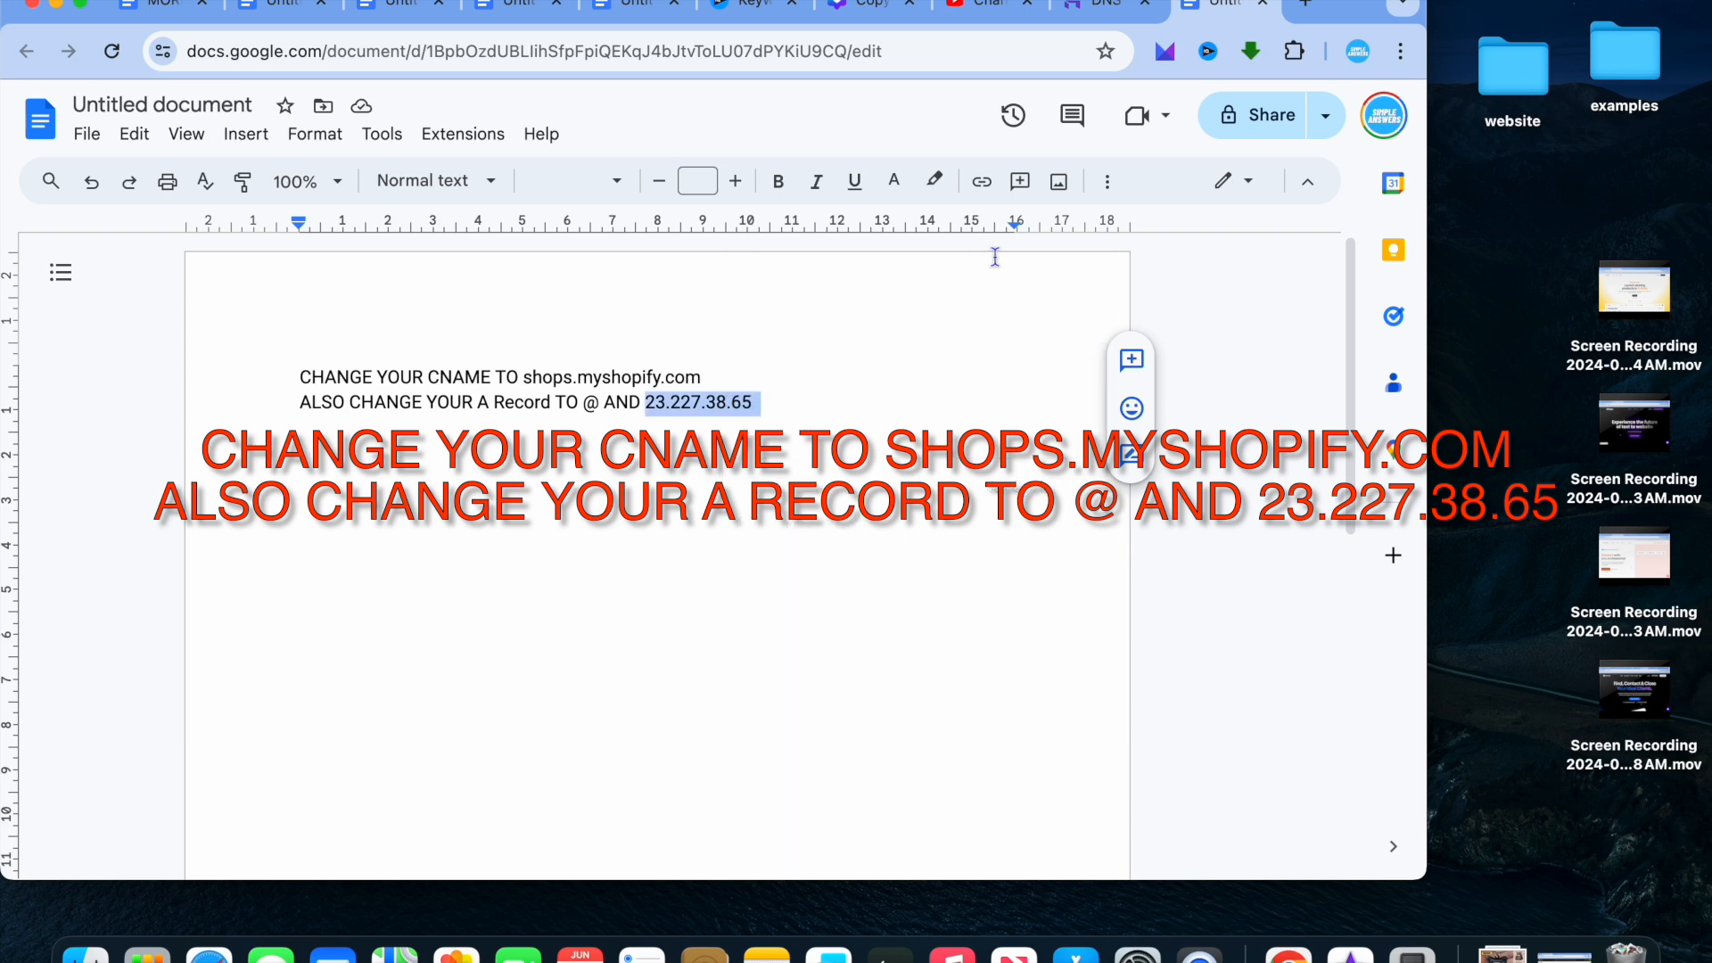
Return to Hostinger and add an A record named @ that points to 23.227.38.65.
click(1102, 5)
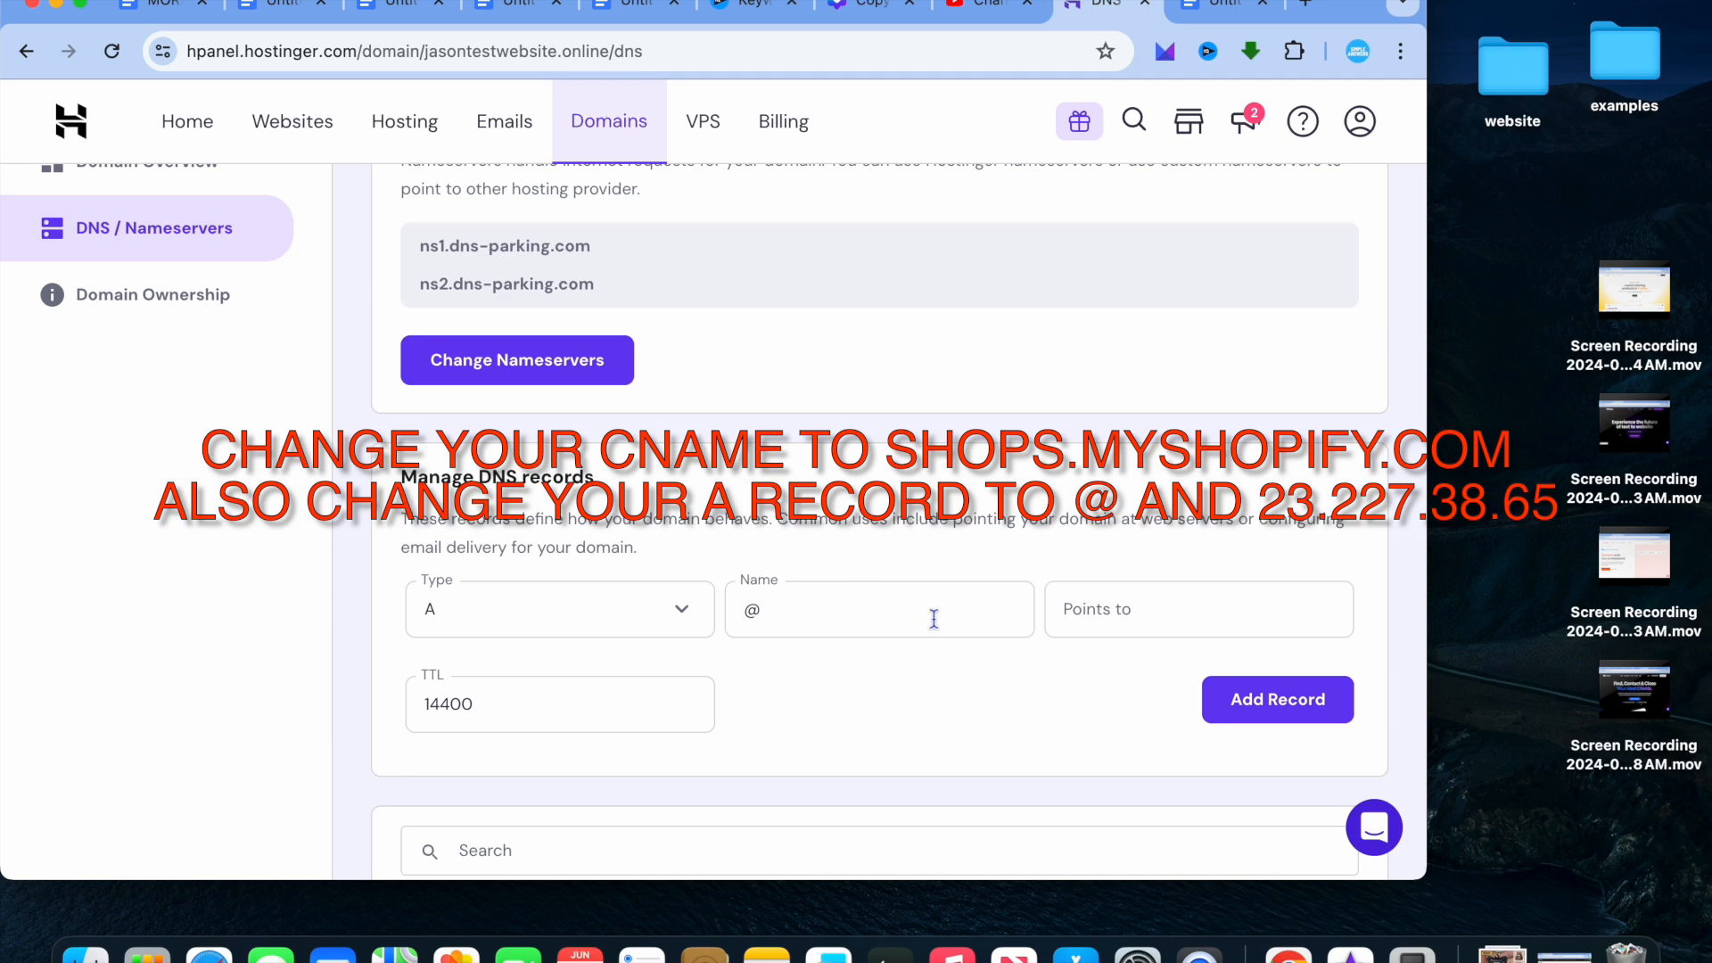
click(1098, 615)
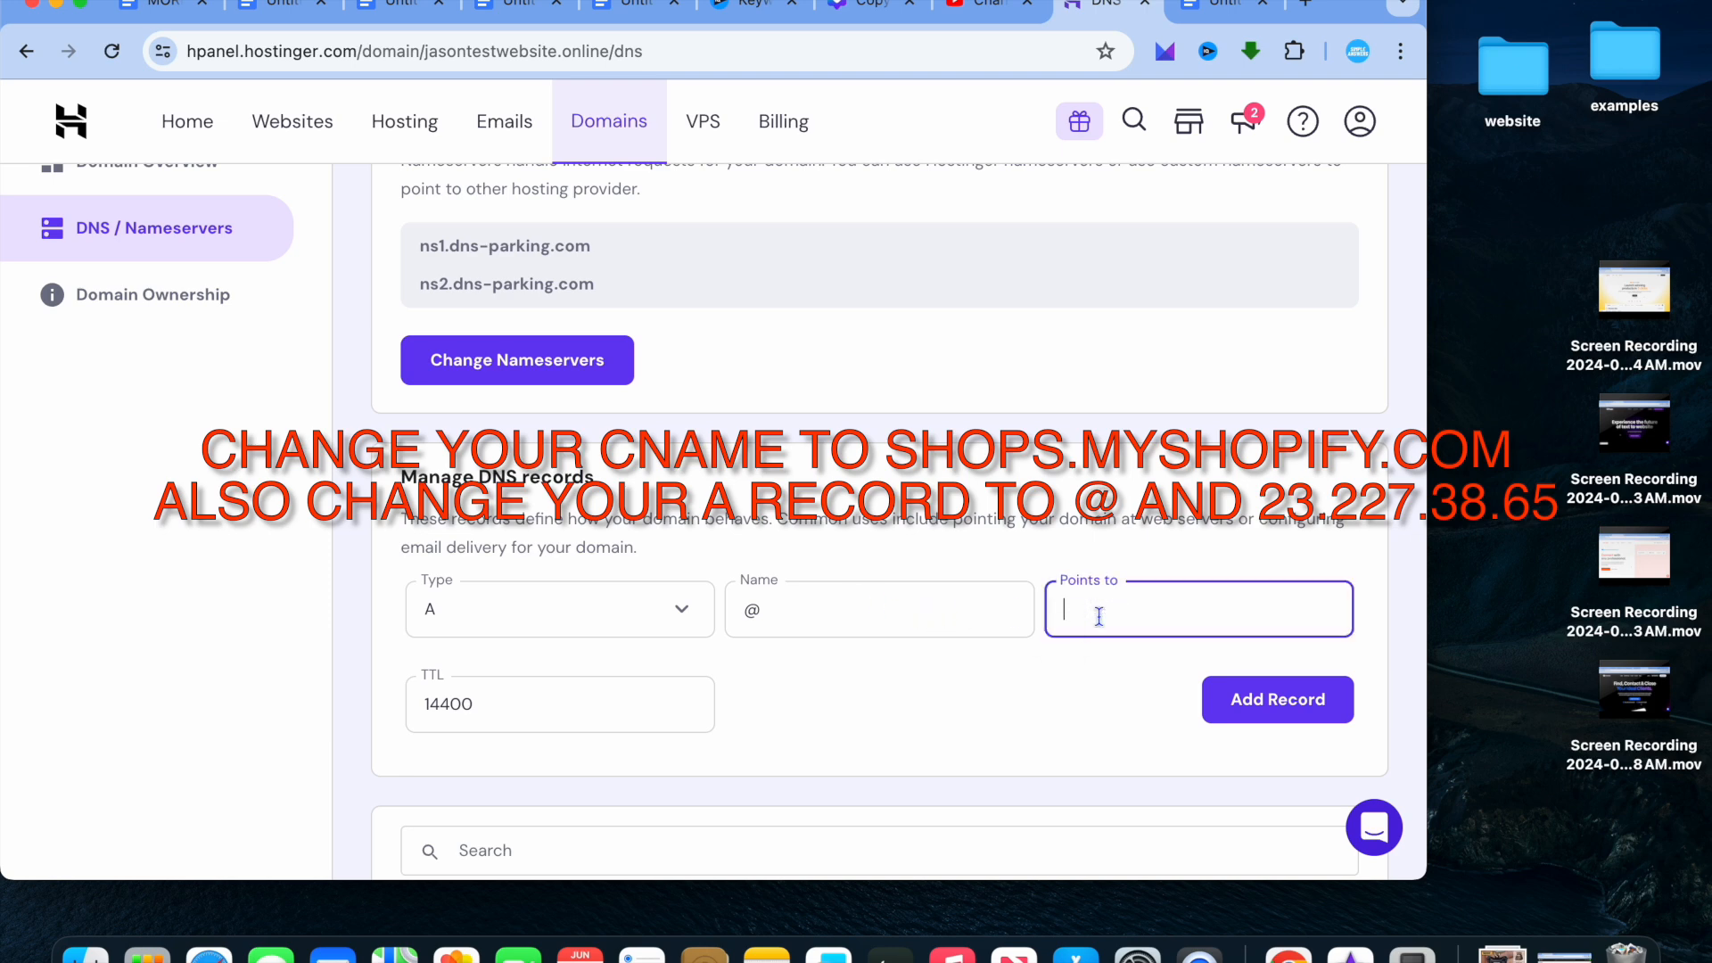
right_click(1098, 616)
click(1137, 685)
scroll(1134, 687, down, 2)
scroll(1133, 687, down, 2)
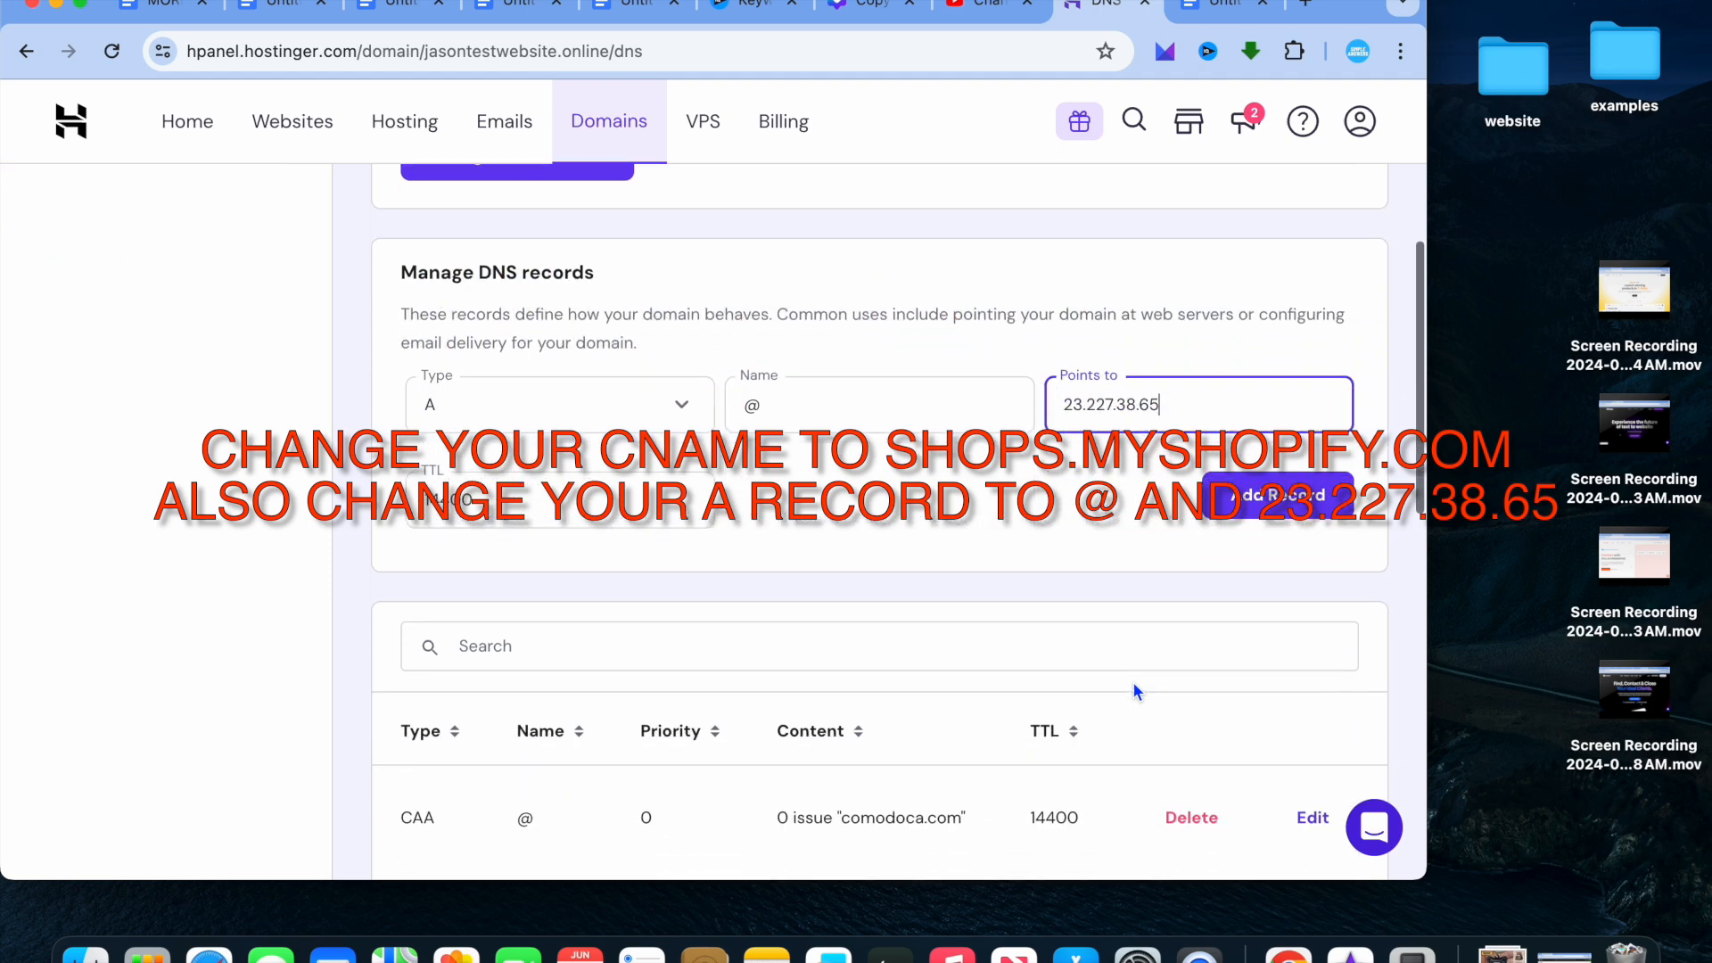
click(1281, 502)
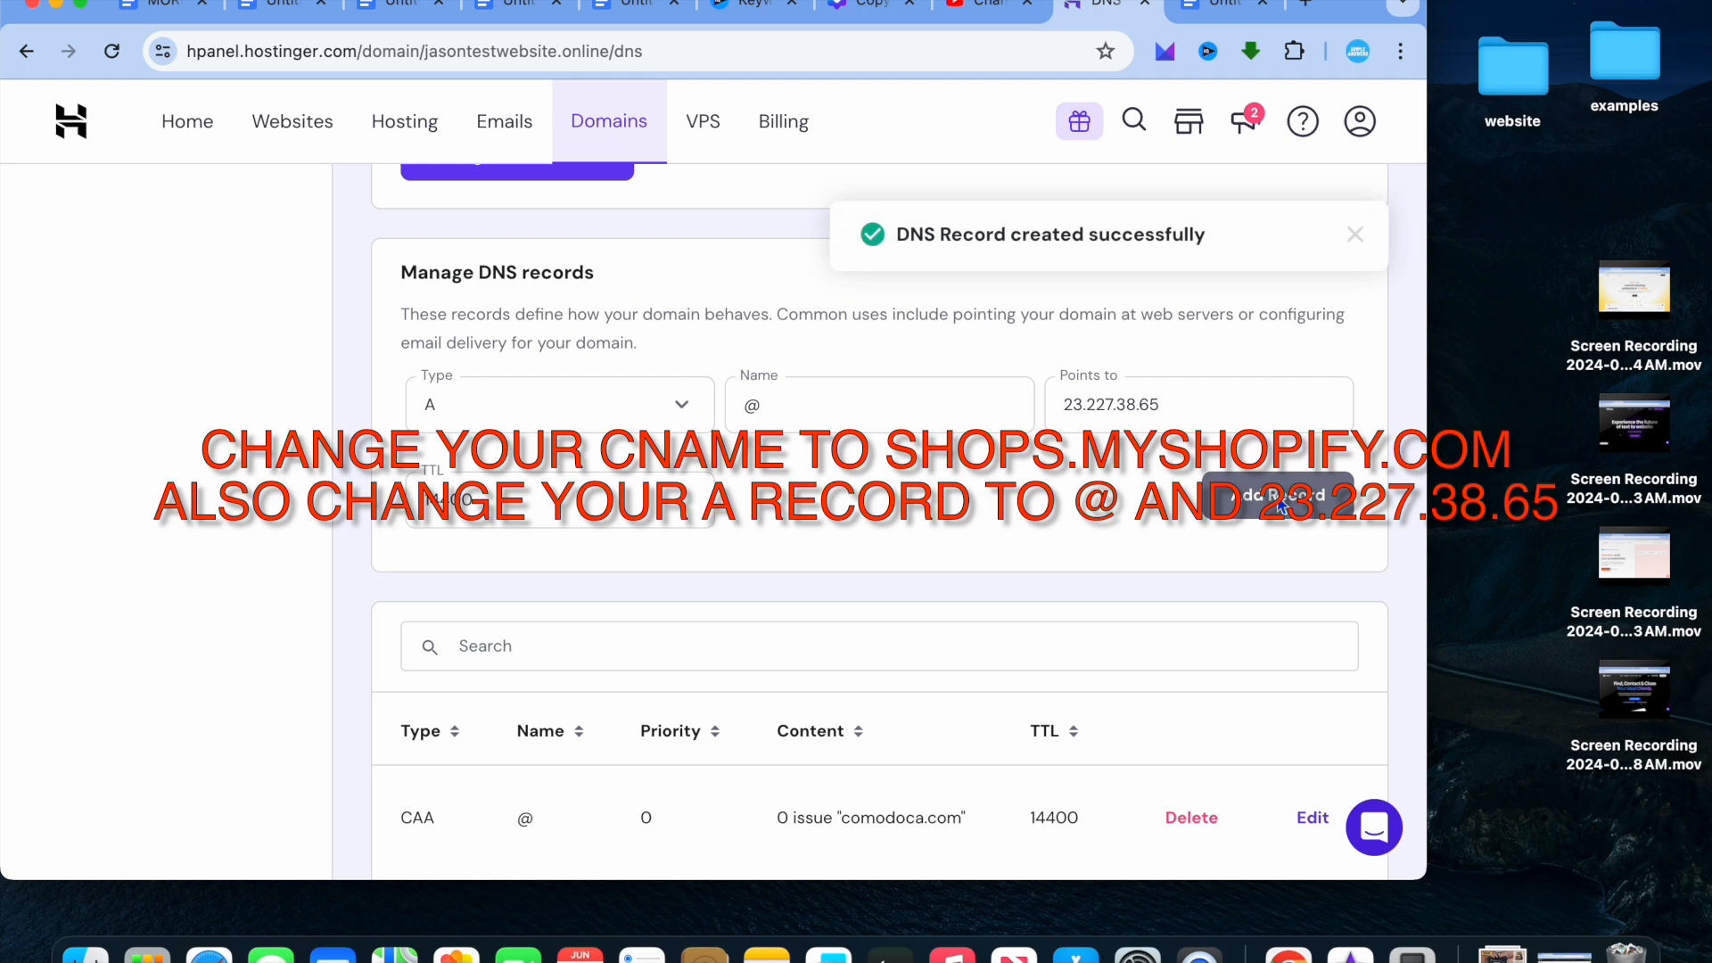
Set the new DNS record's type to CNAME and copy shops.myshopify.com from the Google Docs notes.
click(618, 423)
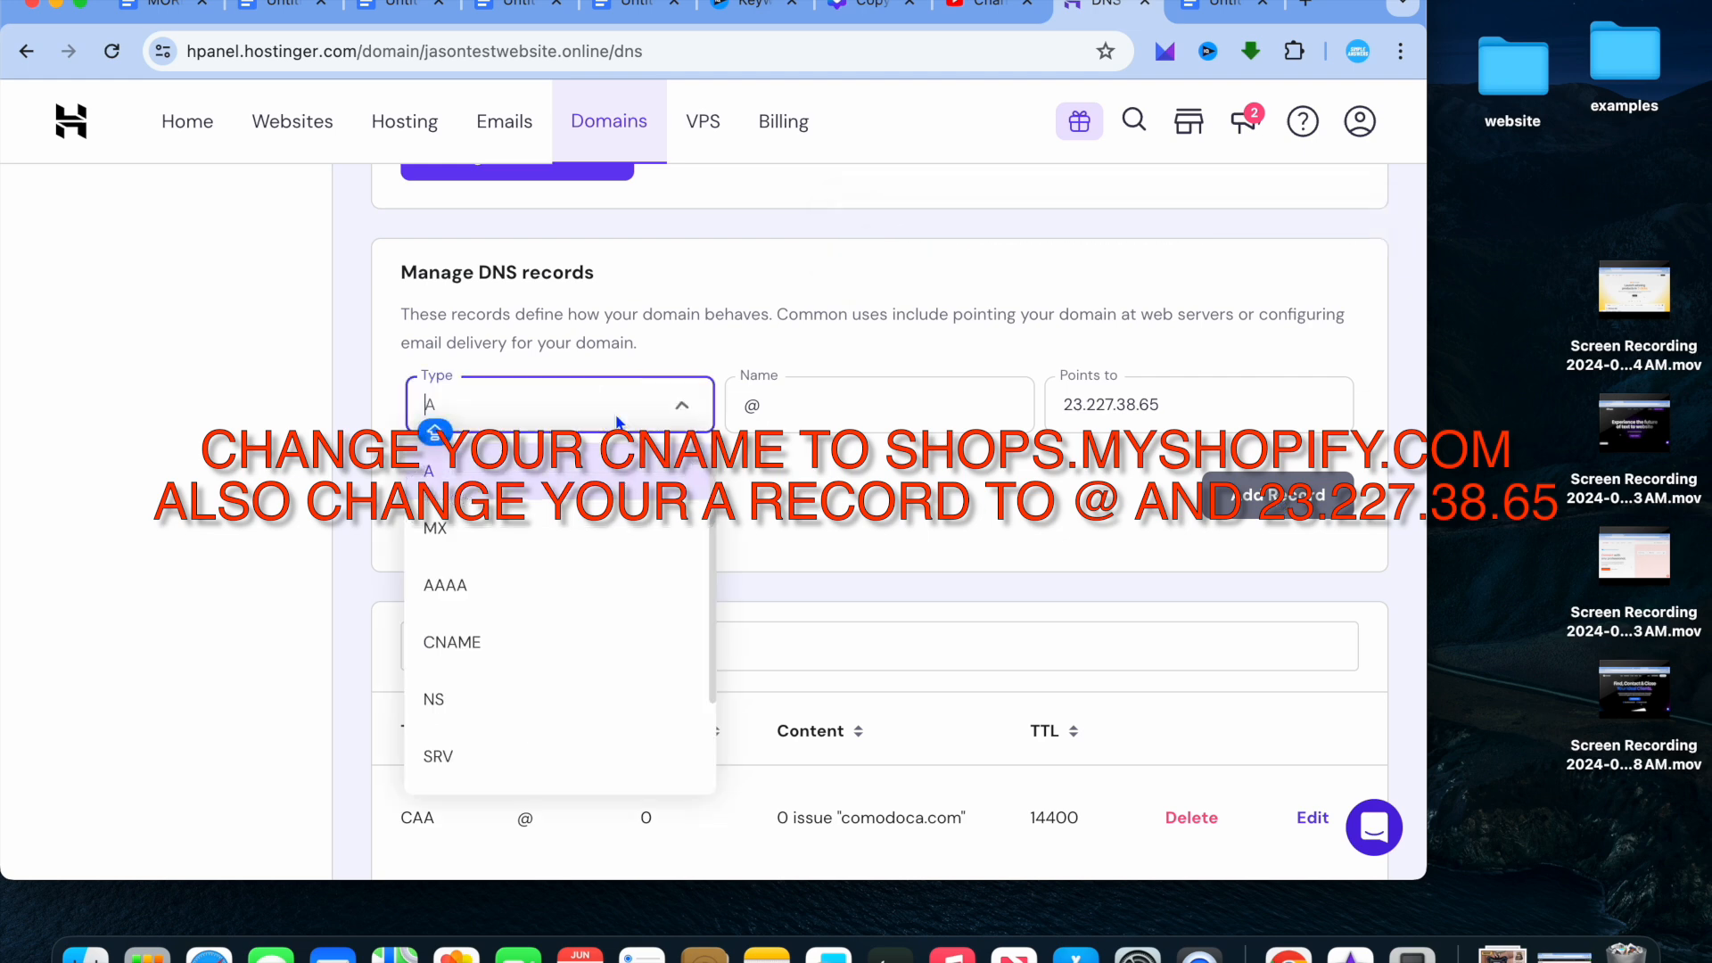
click(447, 642)
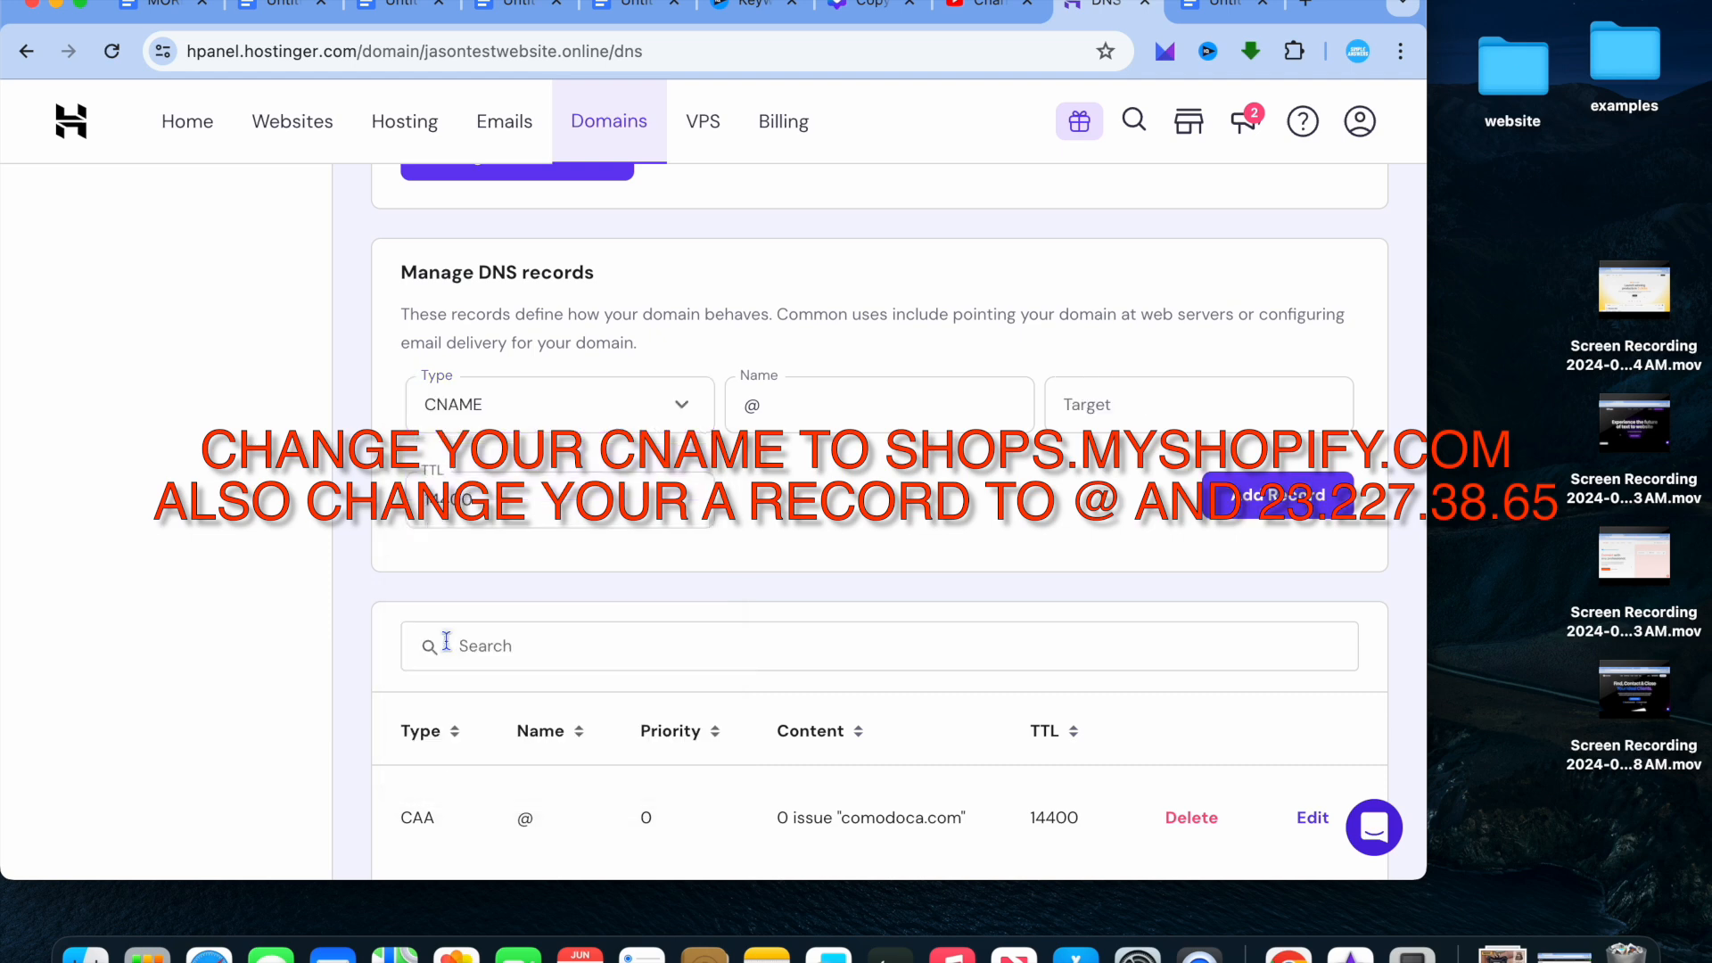
click(1220, 6)
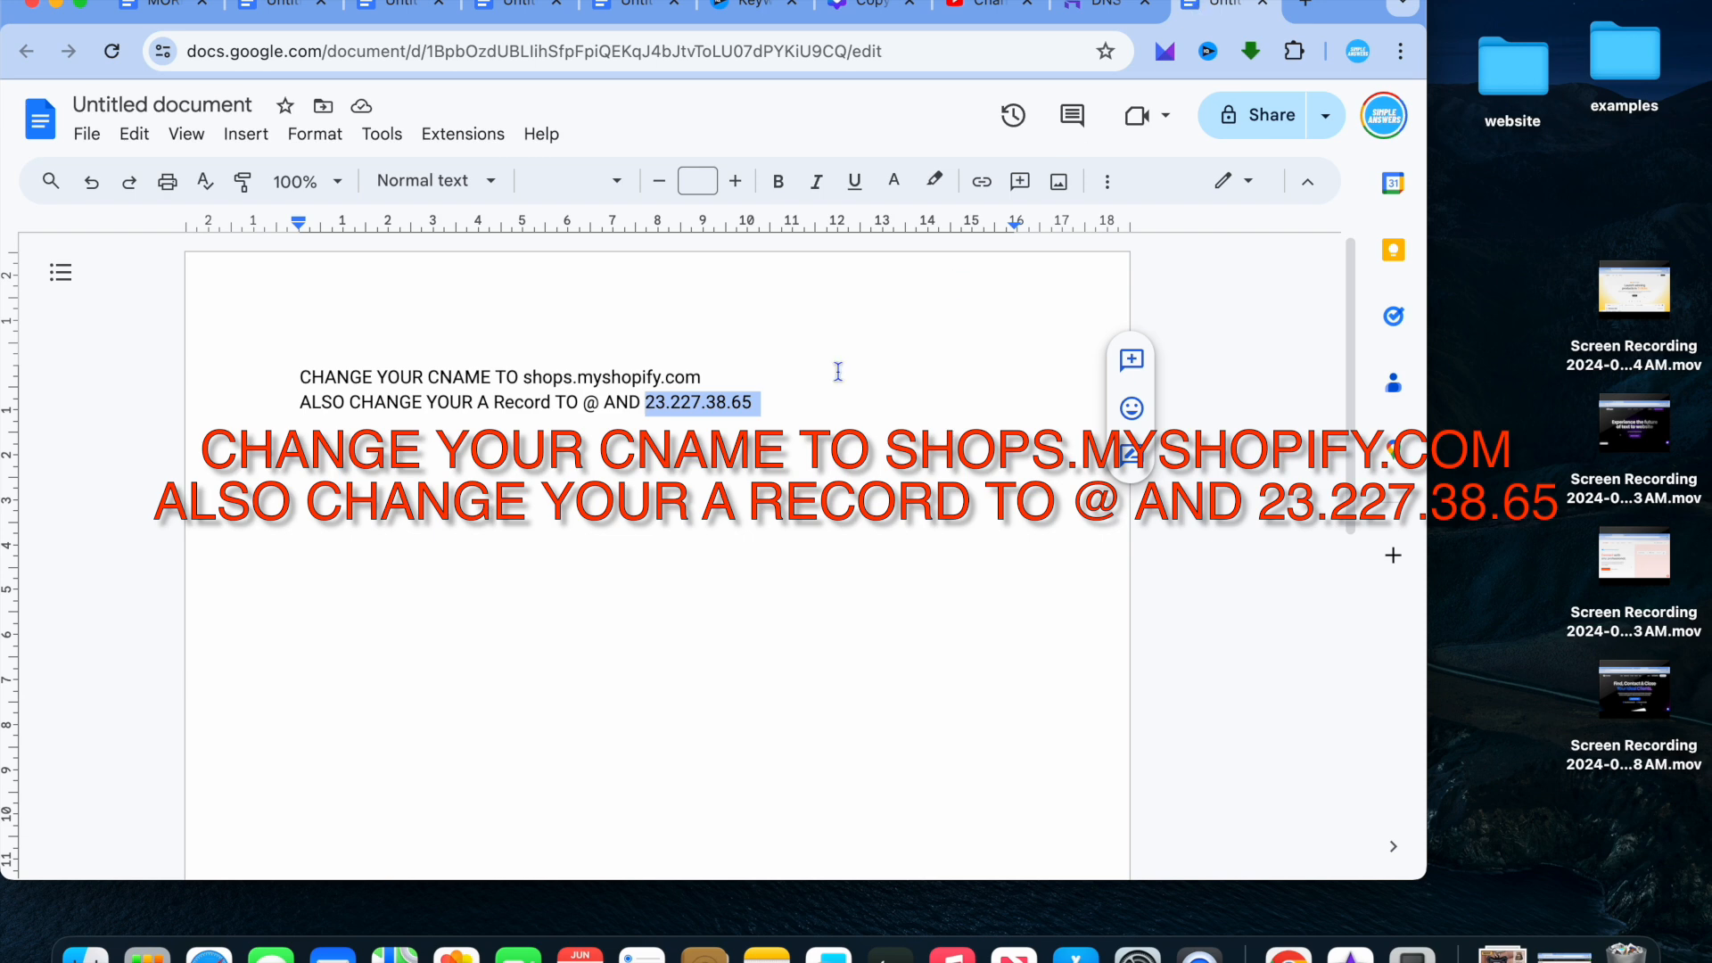
click(629, 403)
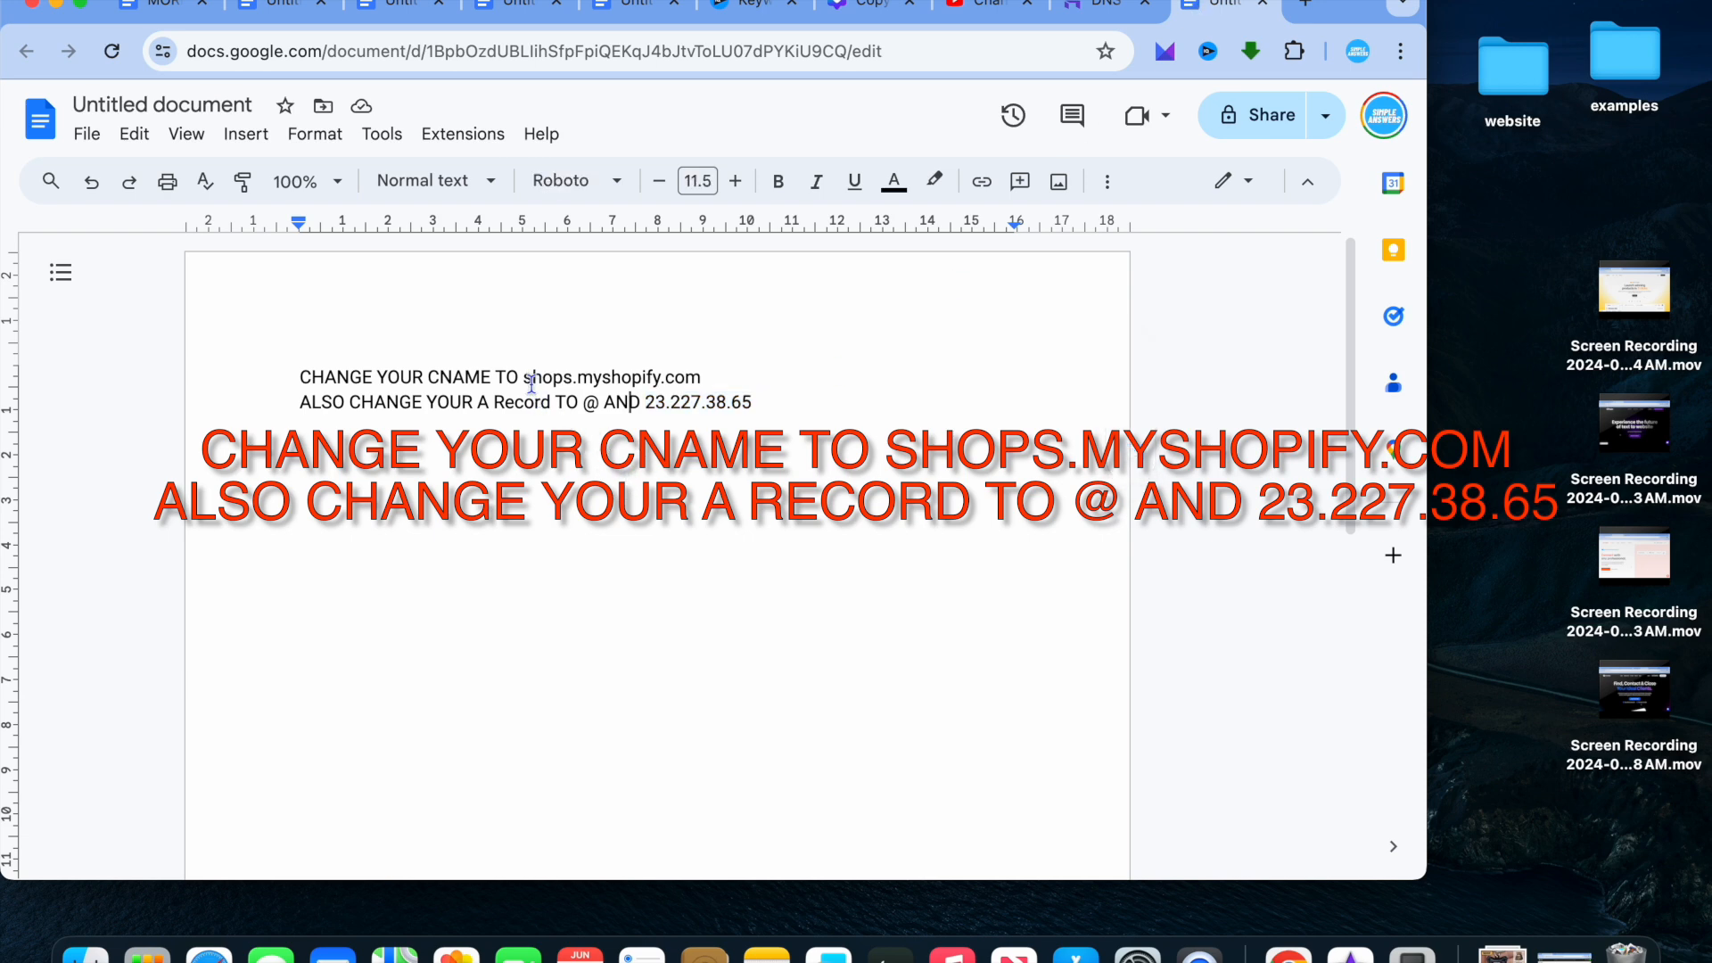
drag(524, 377, 705, 376)
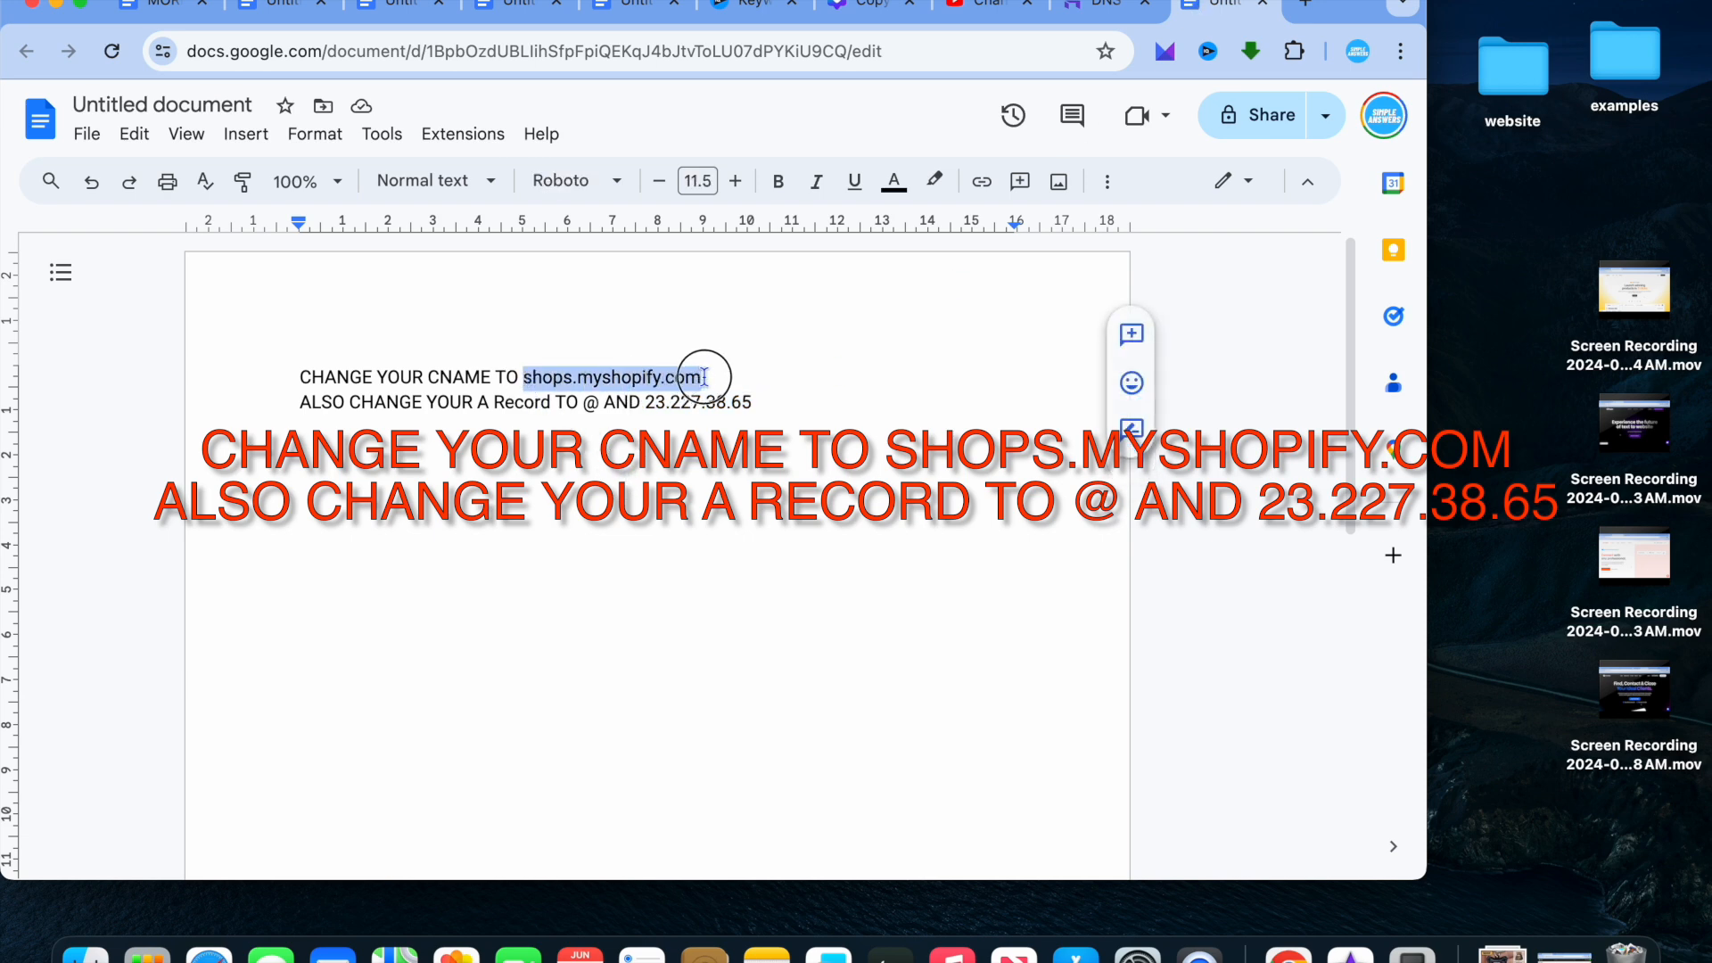
right_click(680, 376)
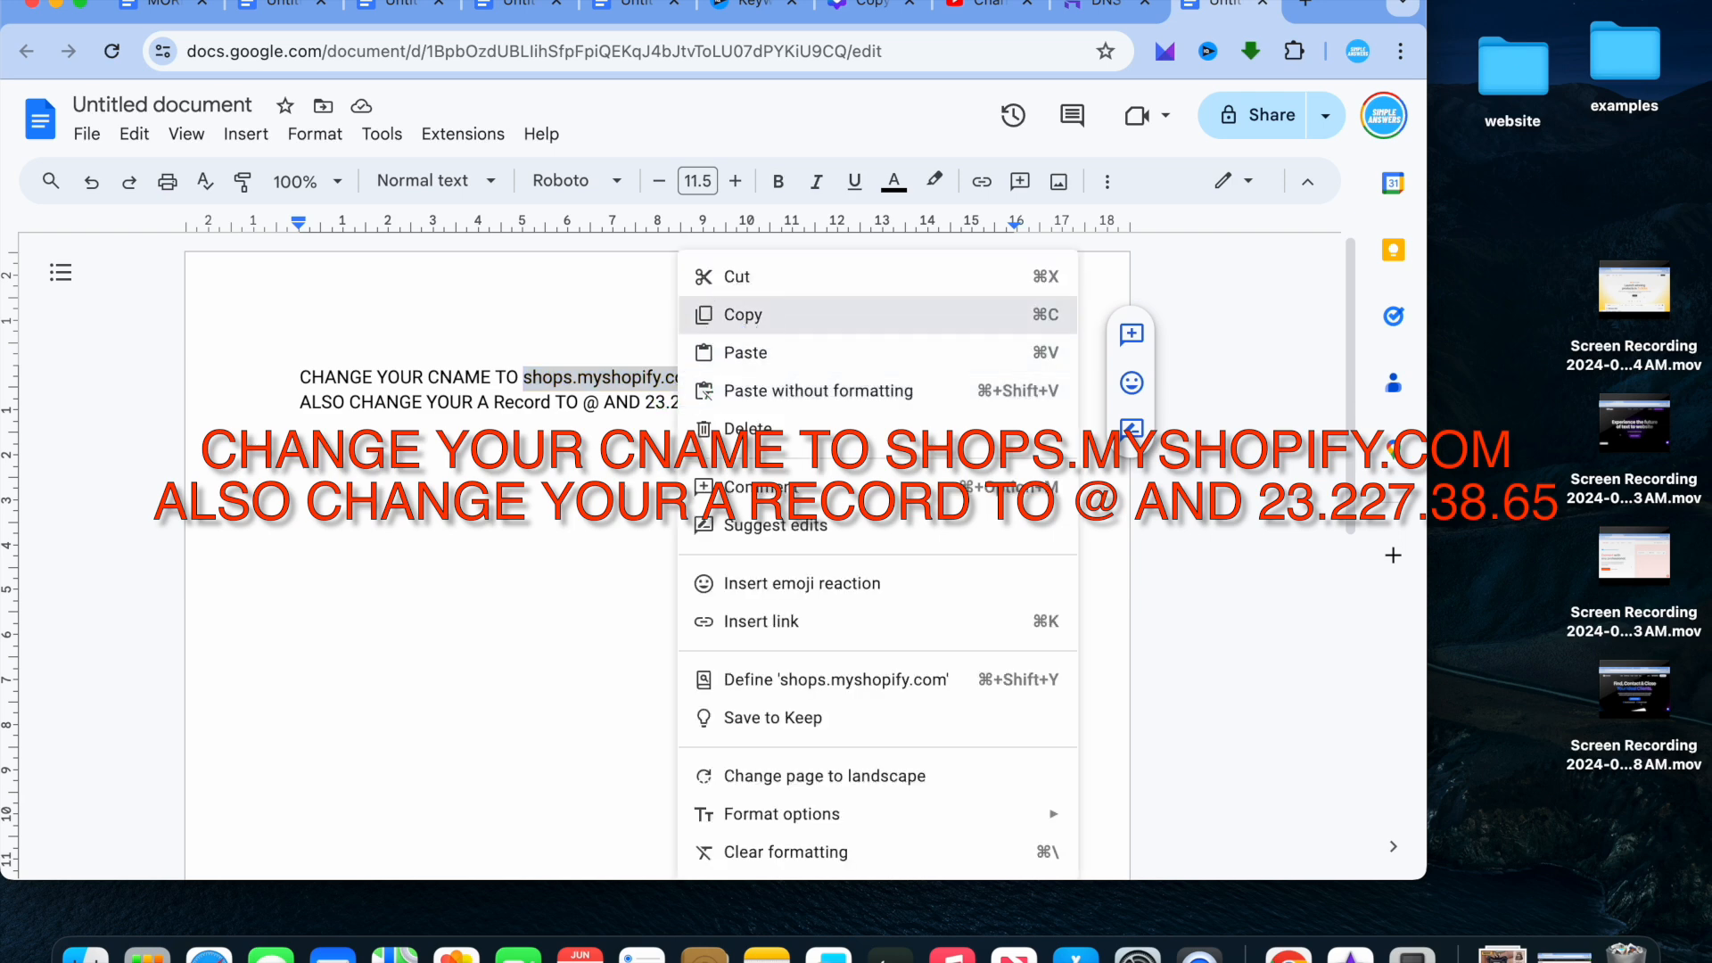
click(748, 326)
Back in Hostinger, add the CNAME record with the name www and the target shops.myshopify.com.
click(1104, 5)
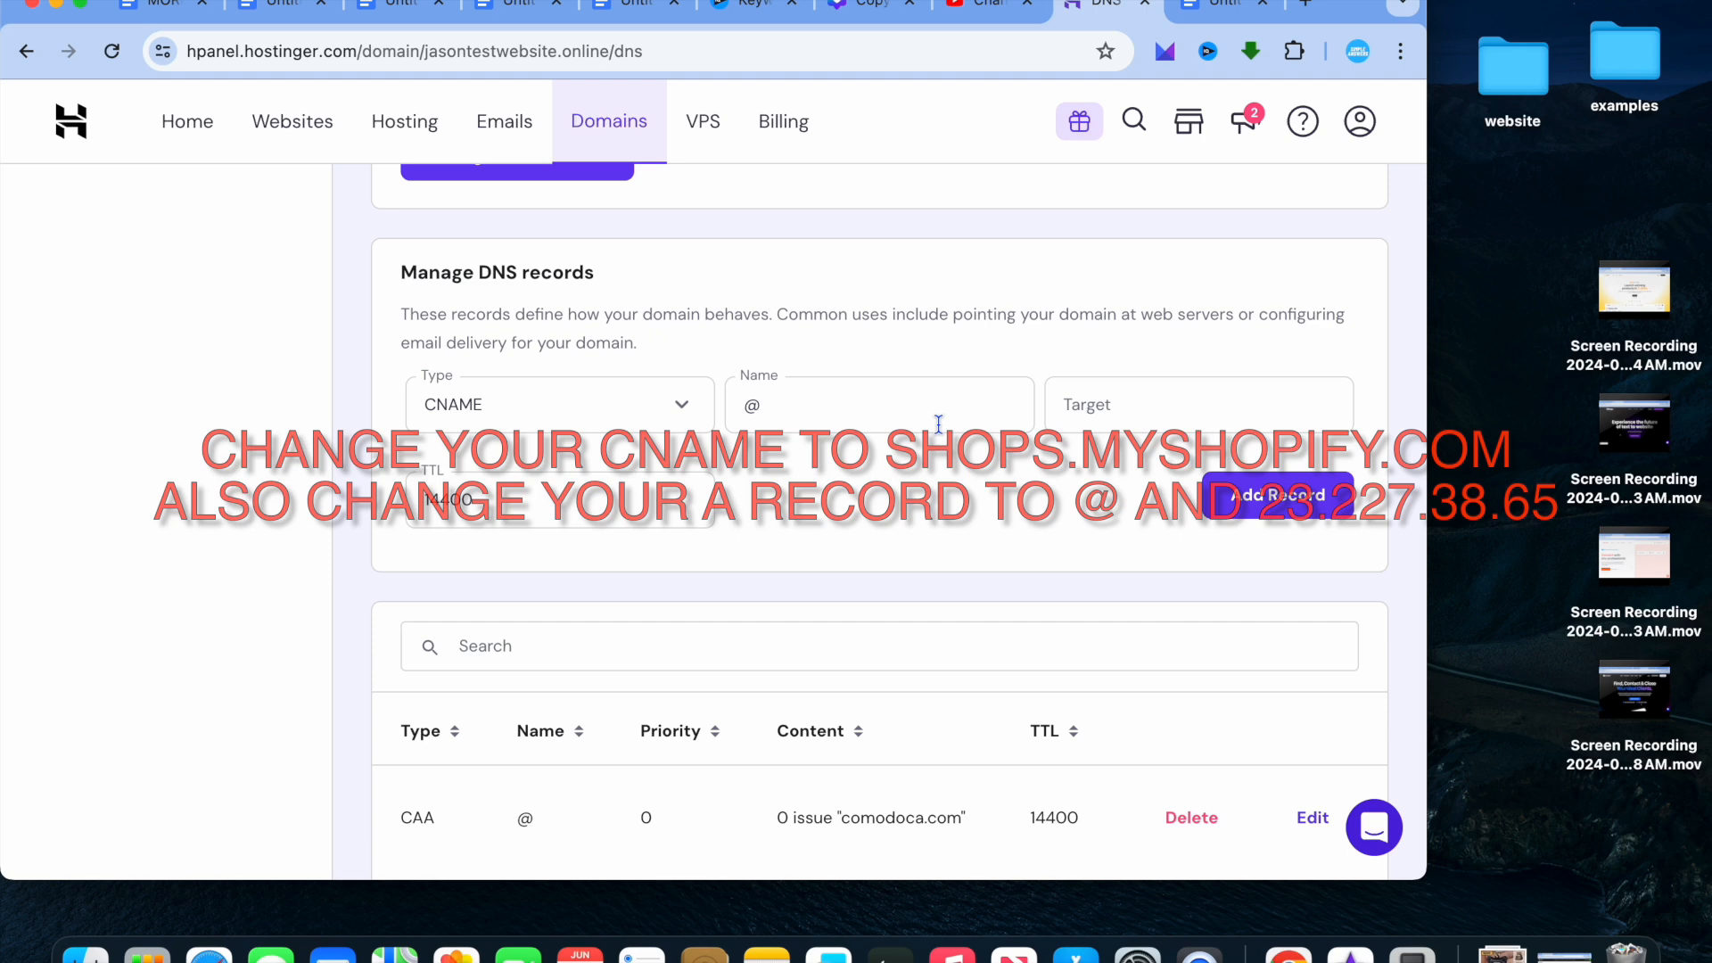
click(1147, 412)
right_click(1147, 409)
click(1181, 575)
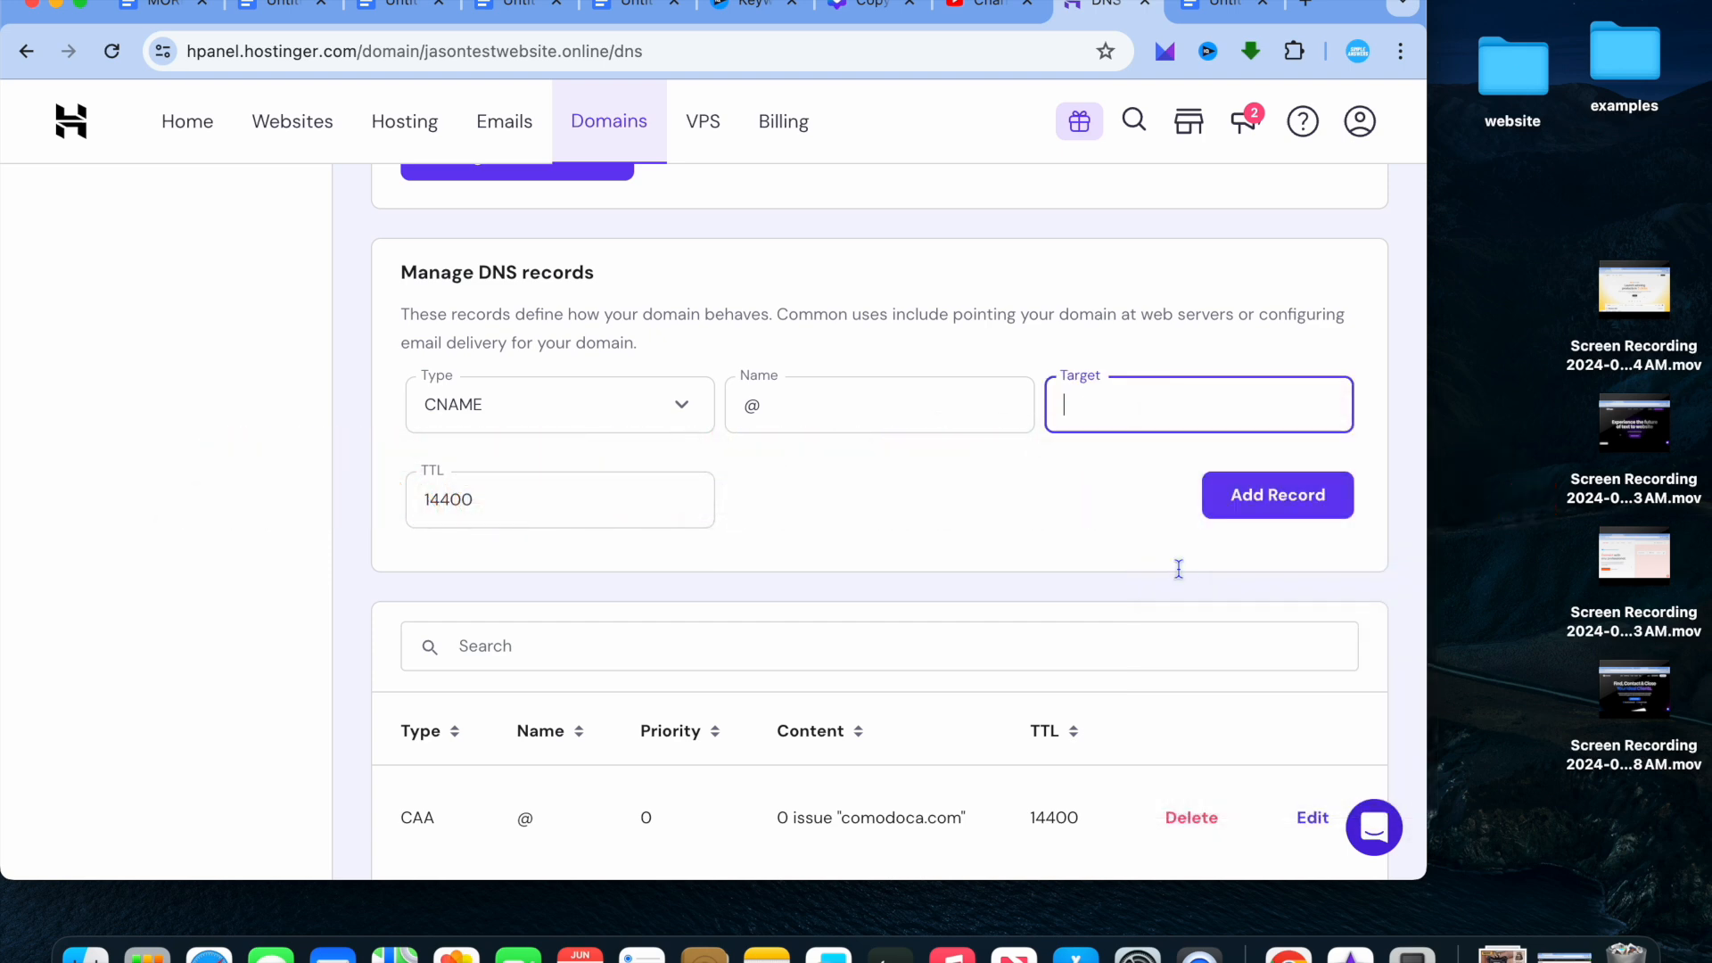
click(787, 409)
drag(785, 406, 707, 413)
text(www)
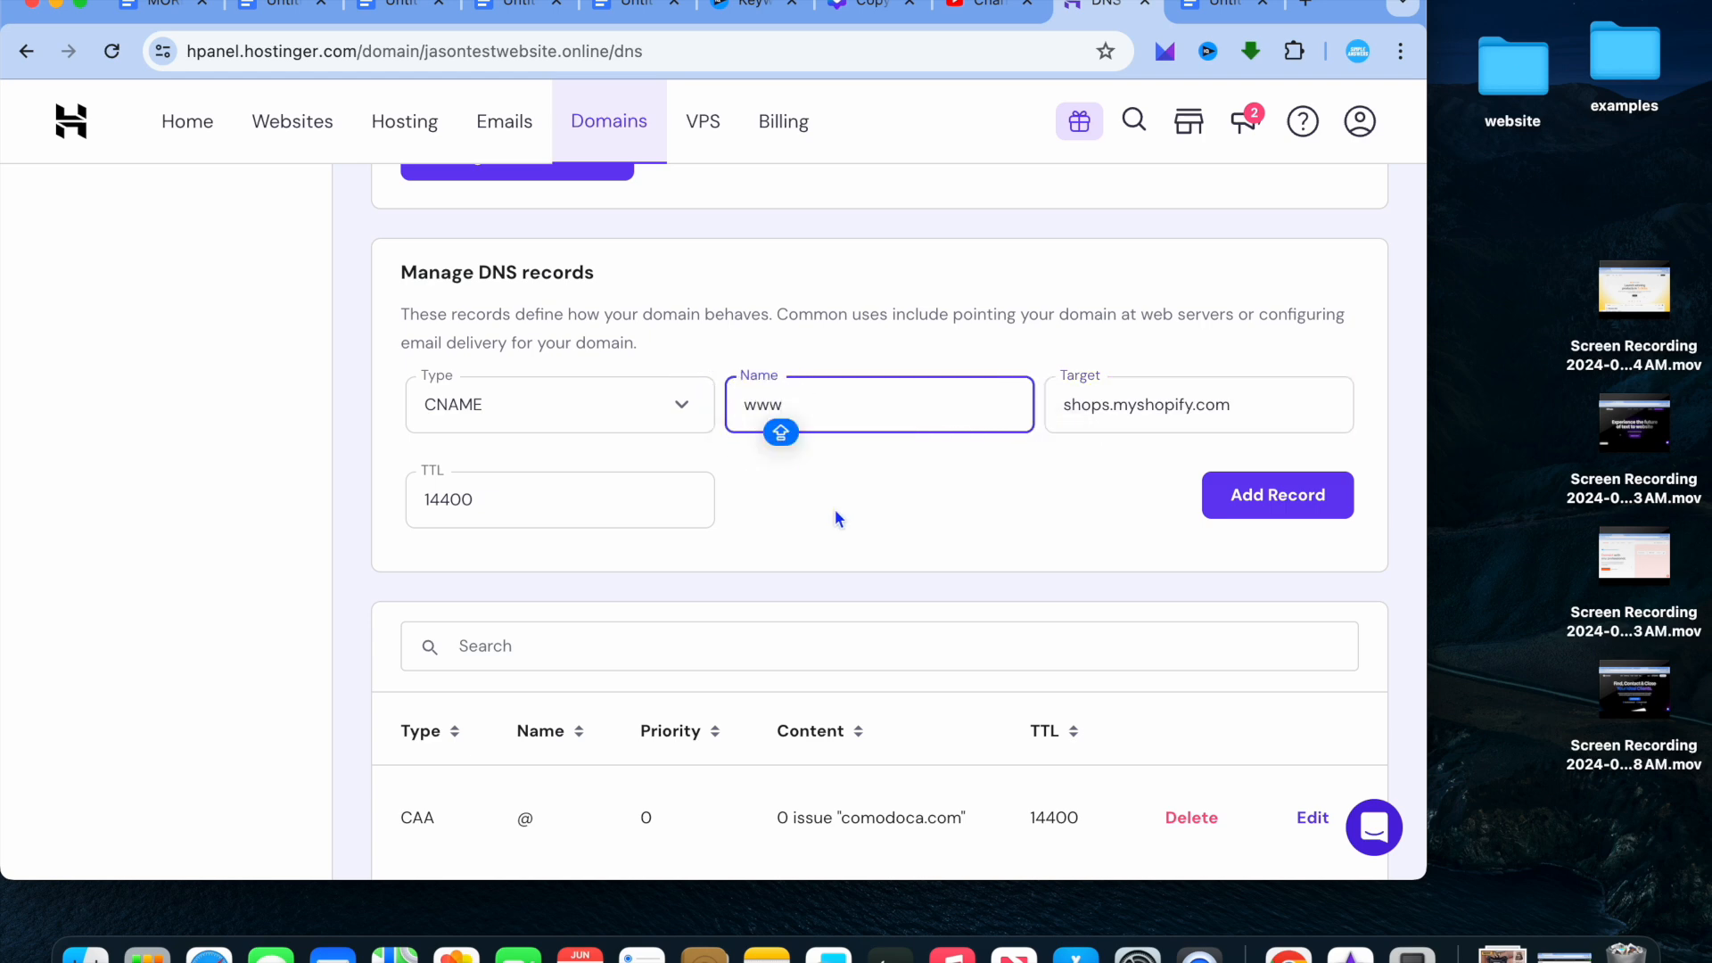
click(1281, 496)
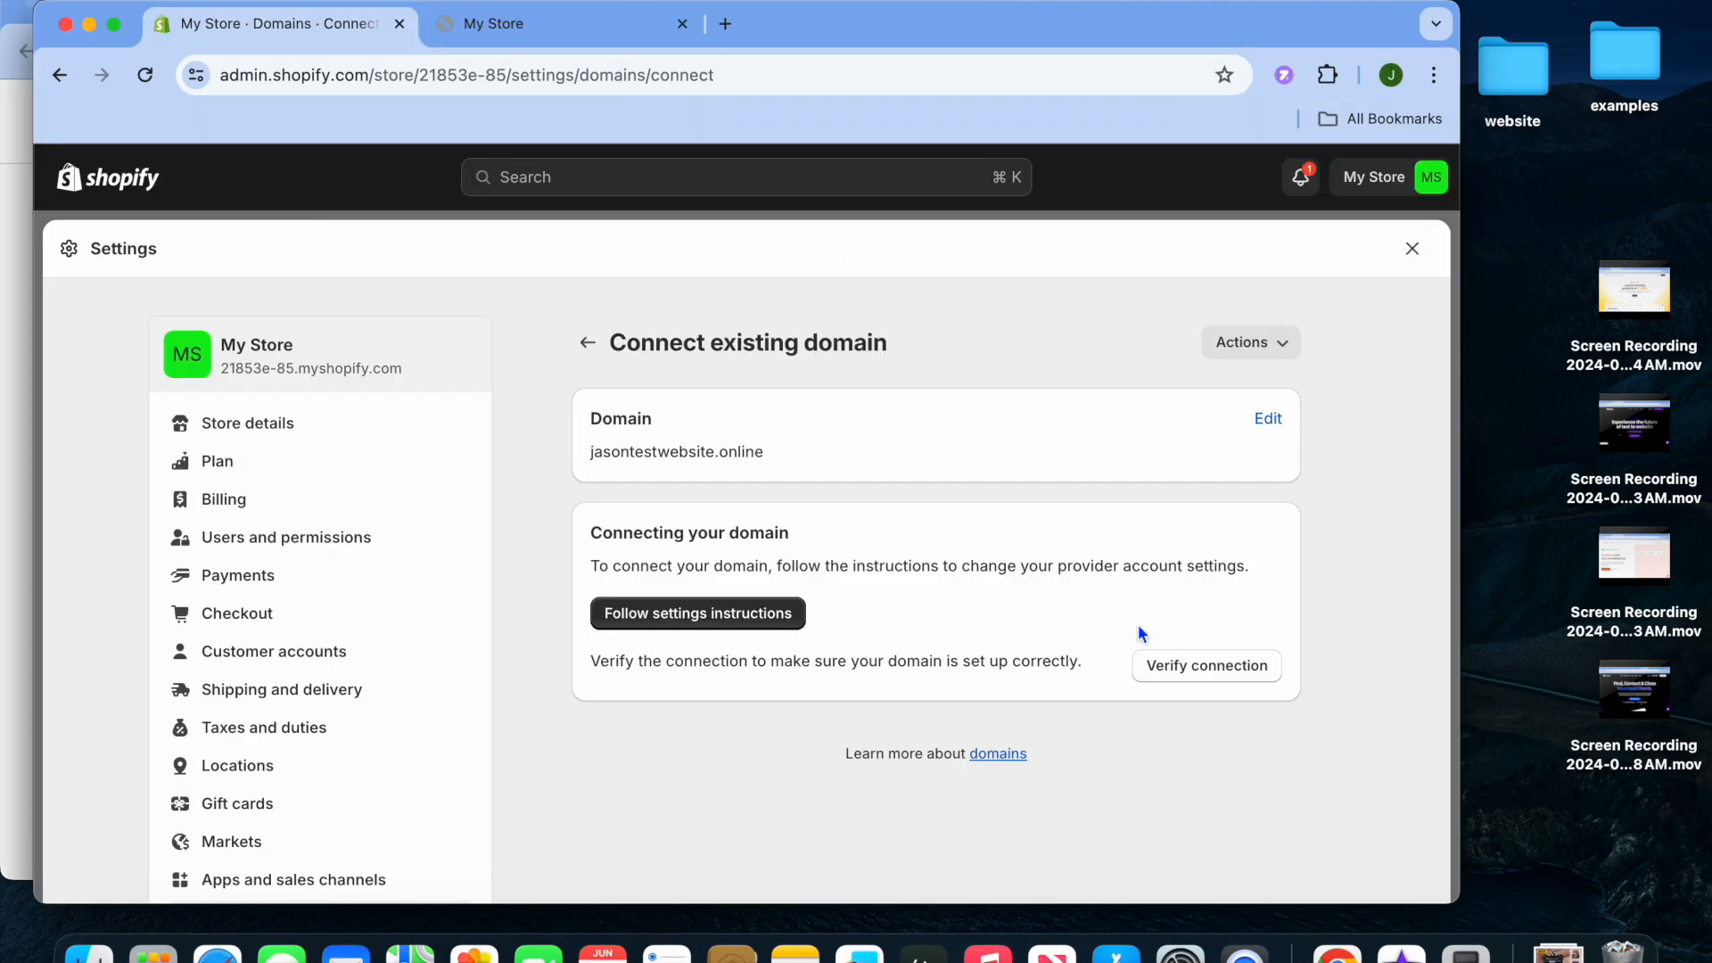
Verify the domain connection in Shopify and open the details of jasontestwebsite.online.
click(1200, 671)
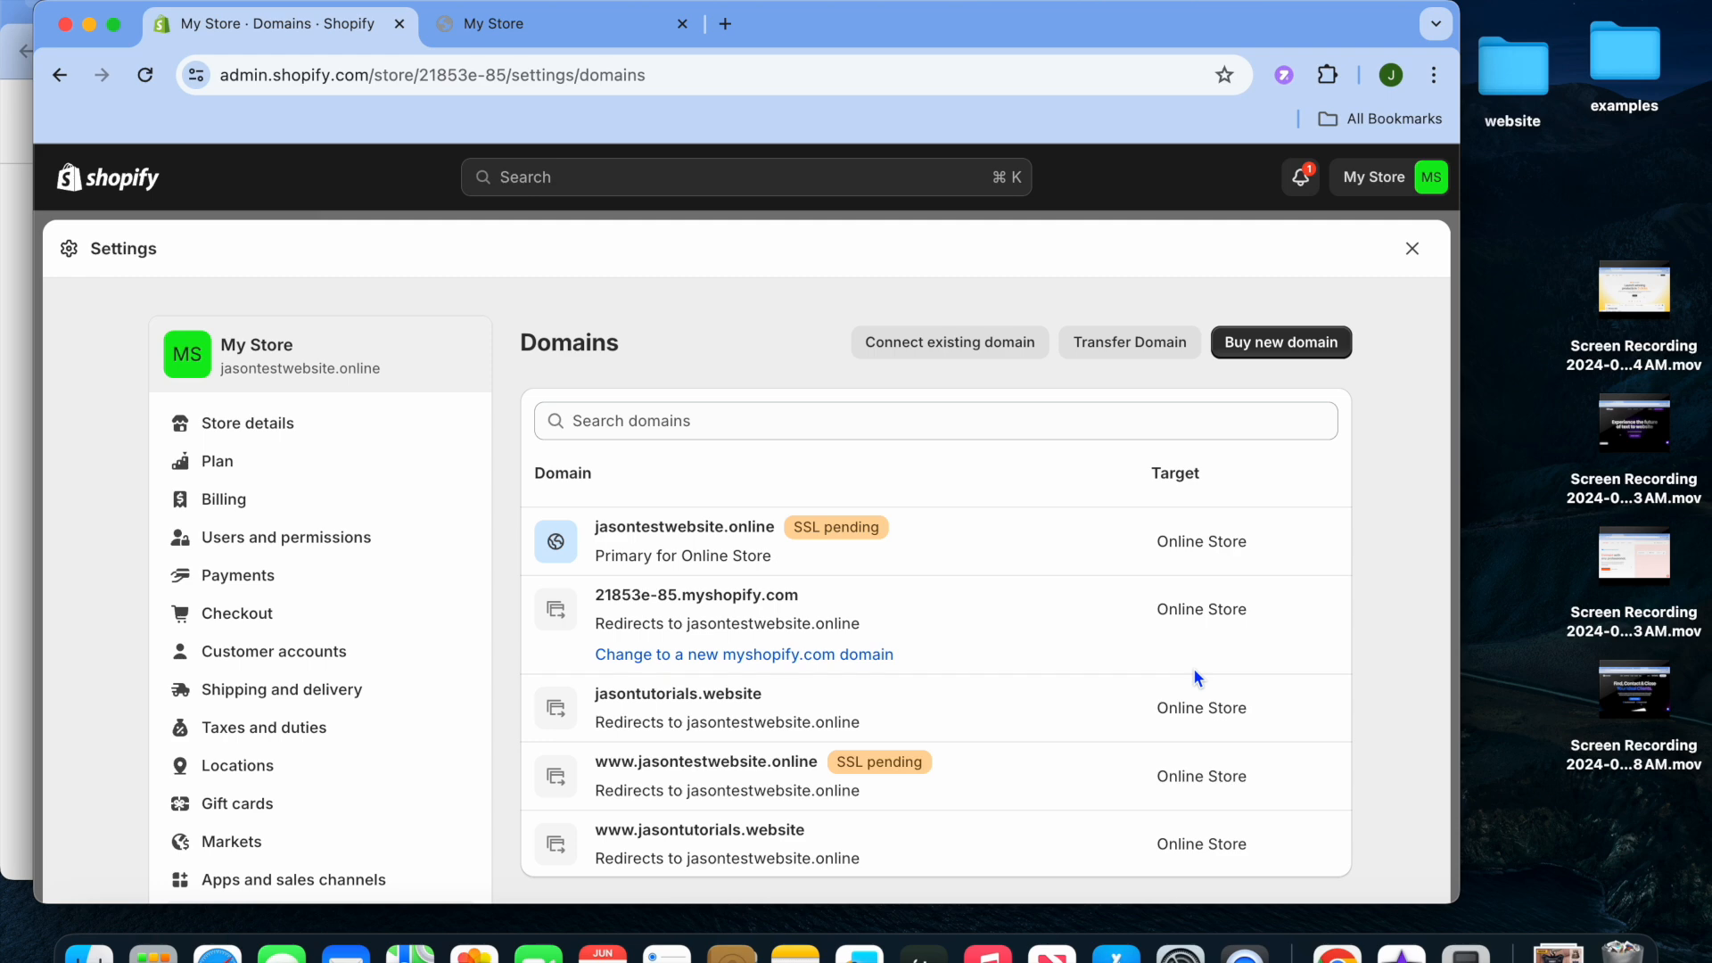
click(739, 536)
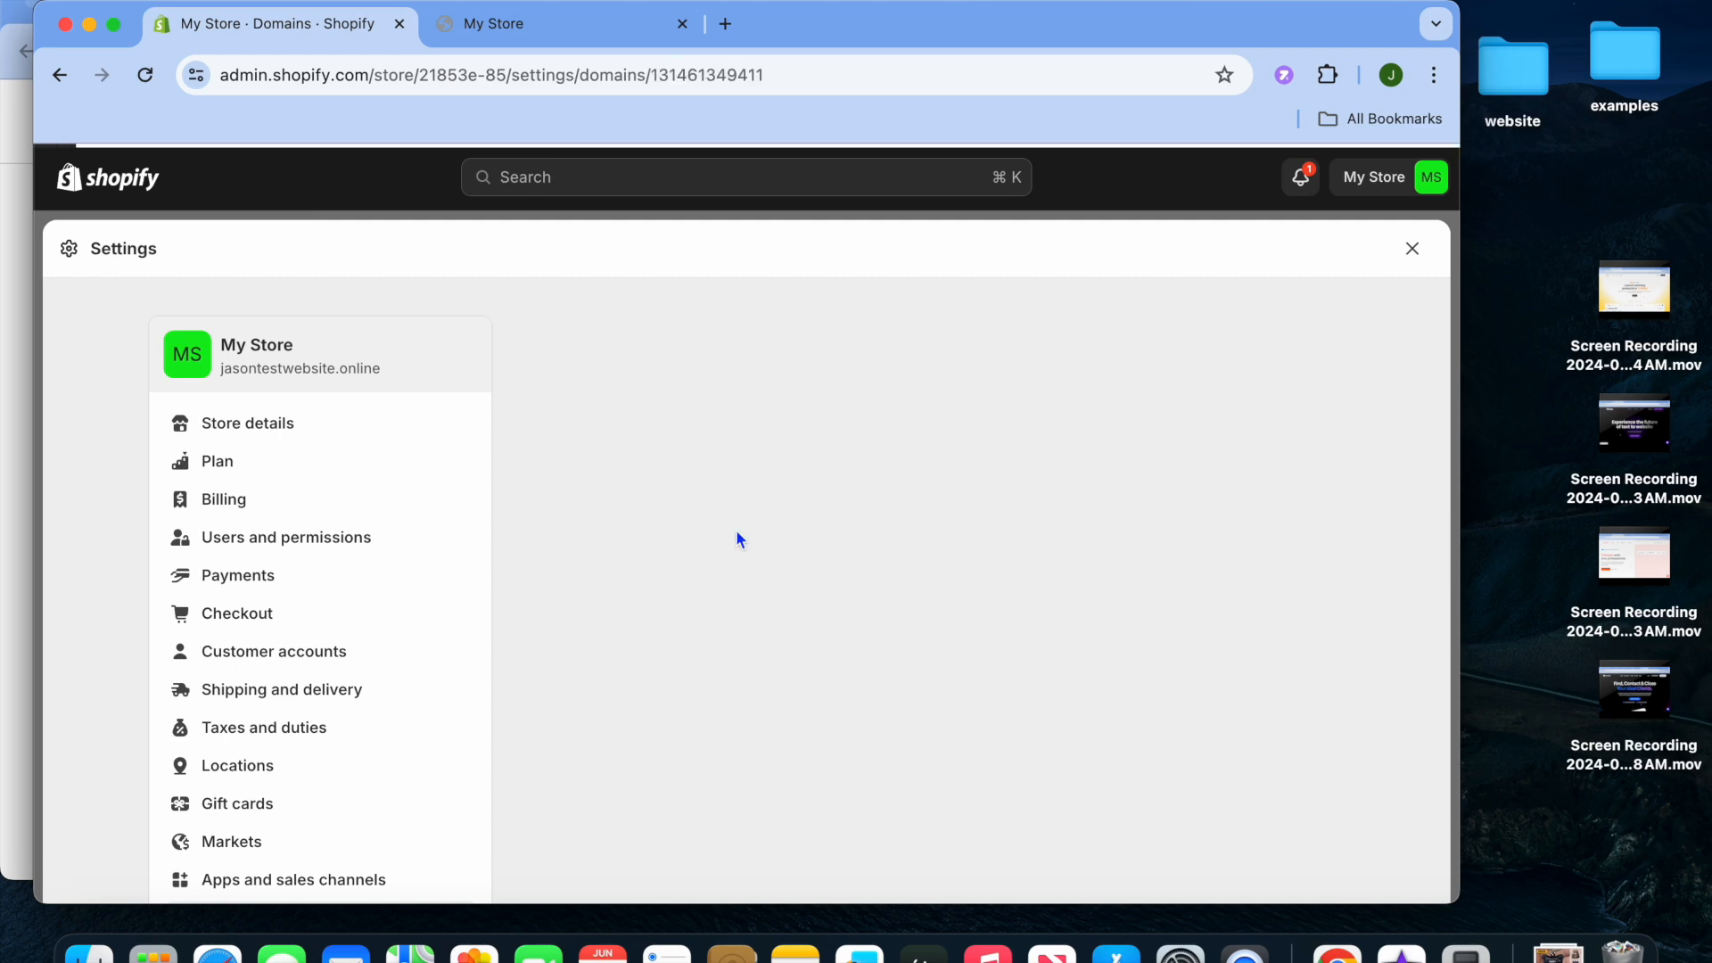